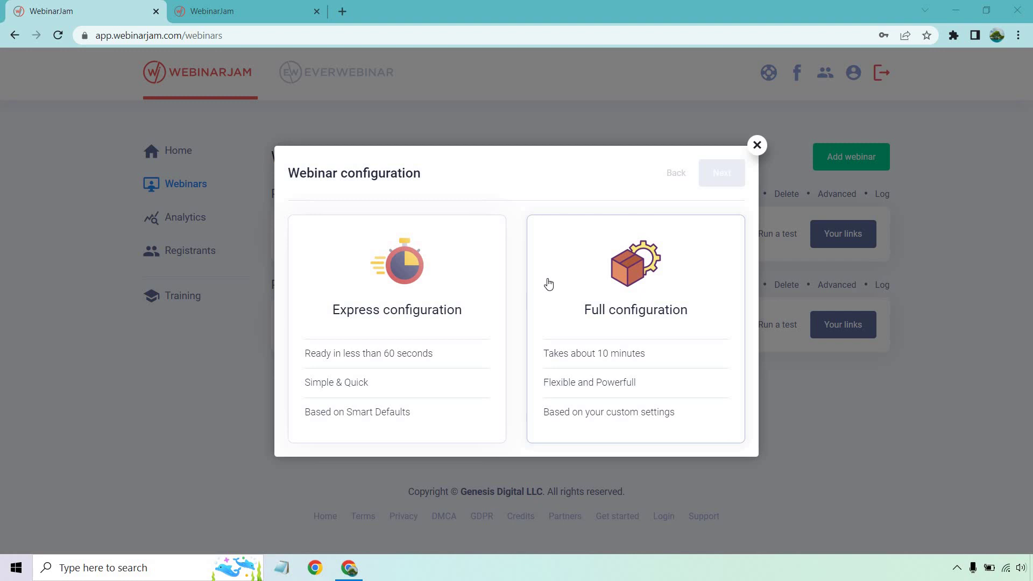
# Start an express webinar set to run Right now and begin entering its name in Basic settings.
pyautogui.click(405, 289)
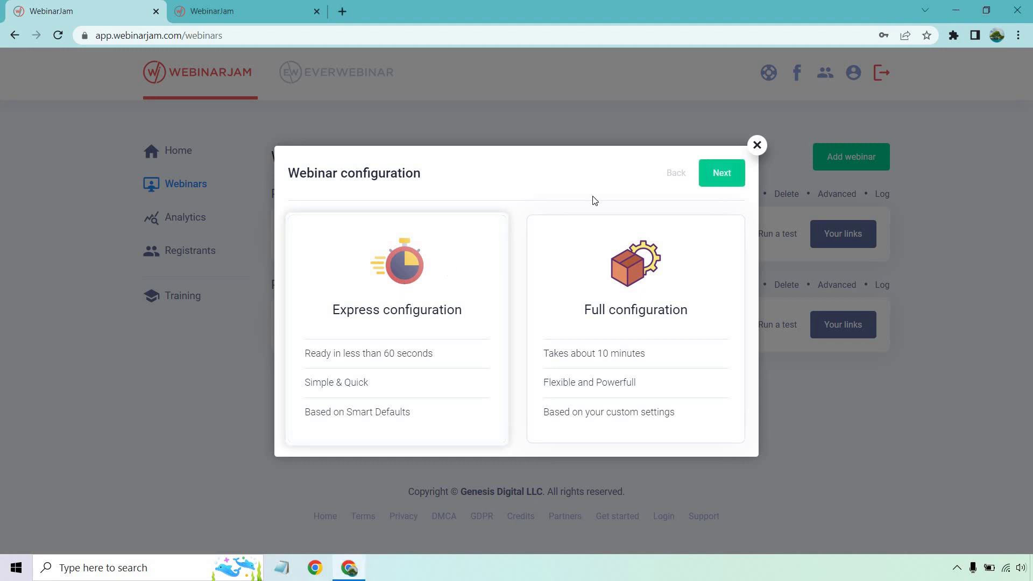
pyautogui.click(717, 180)
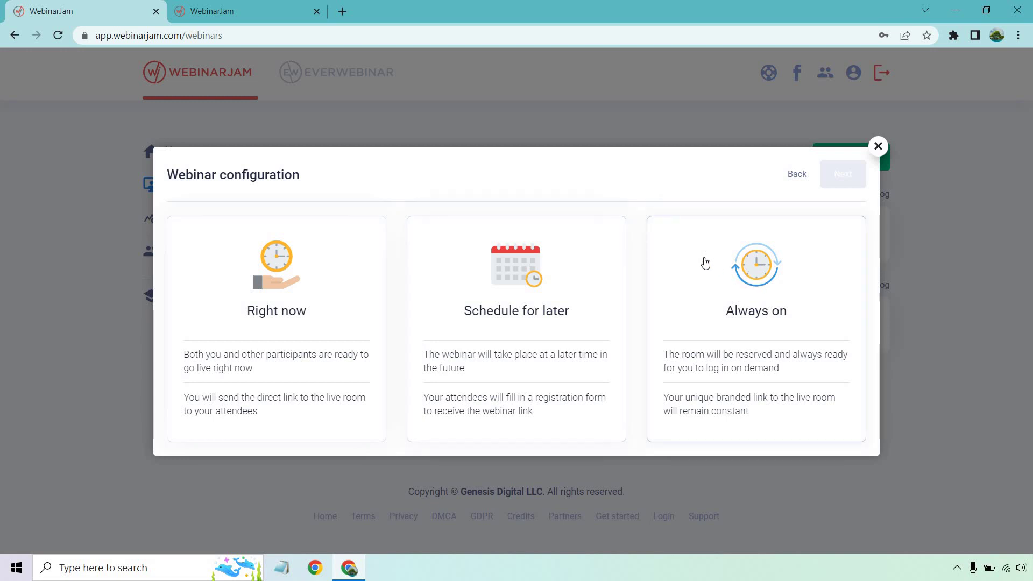
pyautogui.click(312, 285)
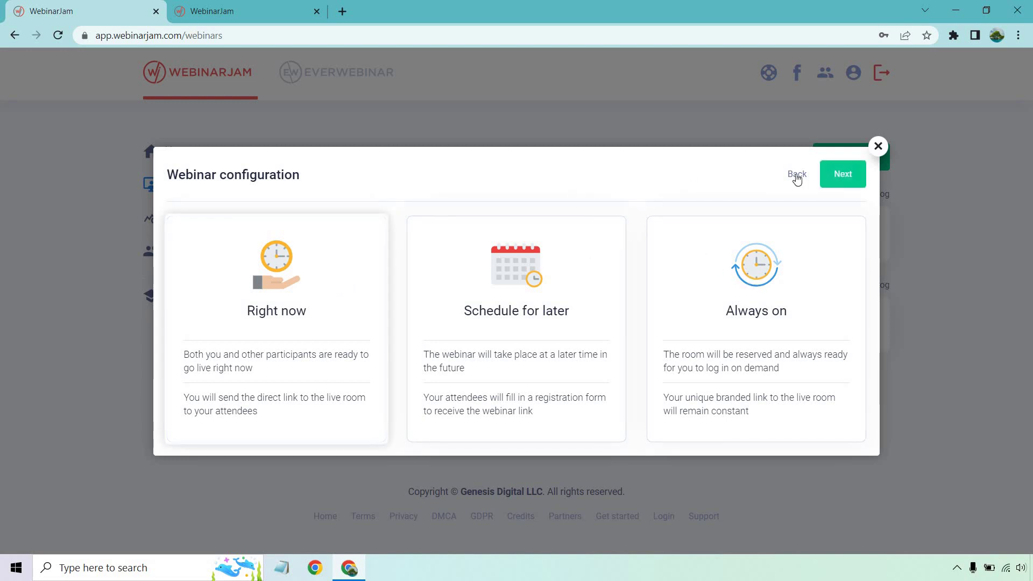
pyautogui.click(826, 173)
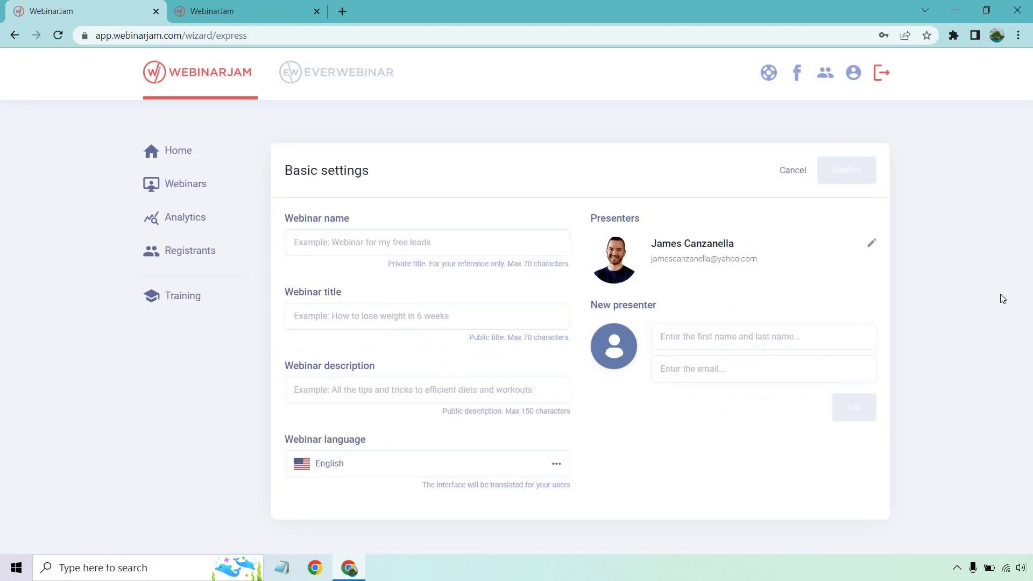
pyautogui.click(390, 242)
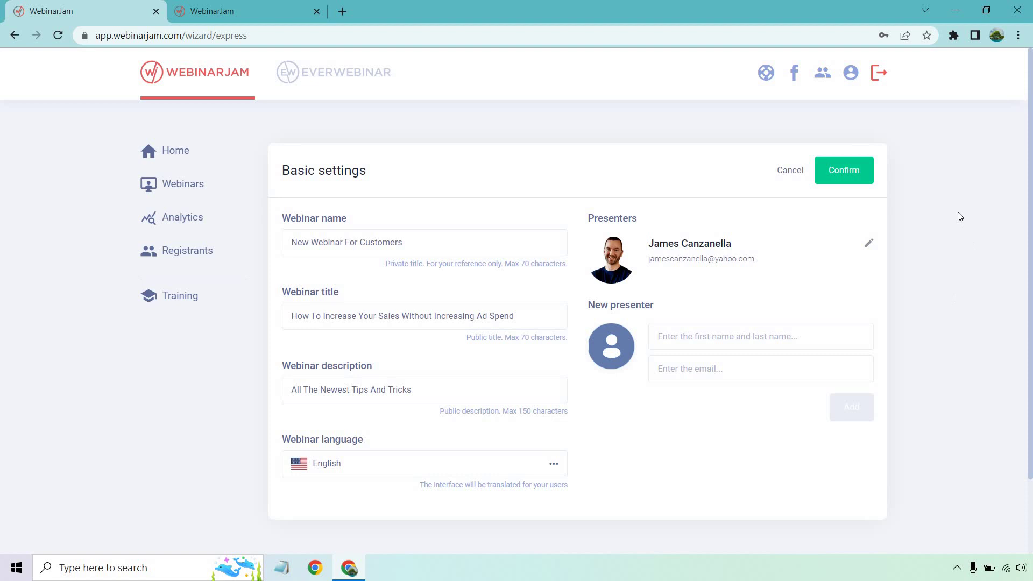
# Create 'New Webinar For Customers' and return to the Webinars list.
pyautogui.click(860, 175)
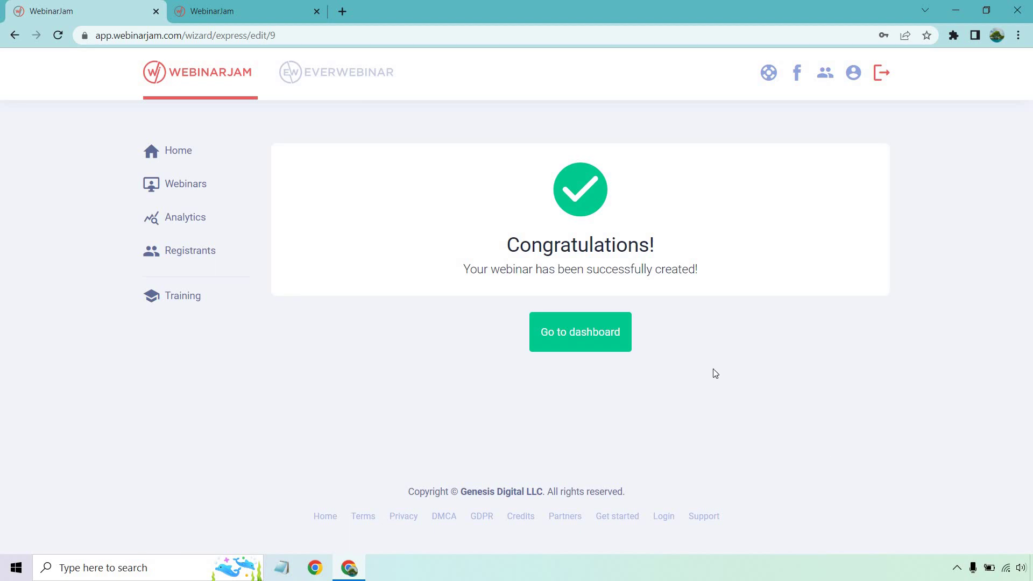
pyautogui.click(588, 341)
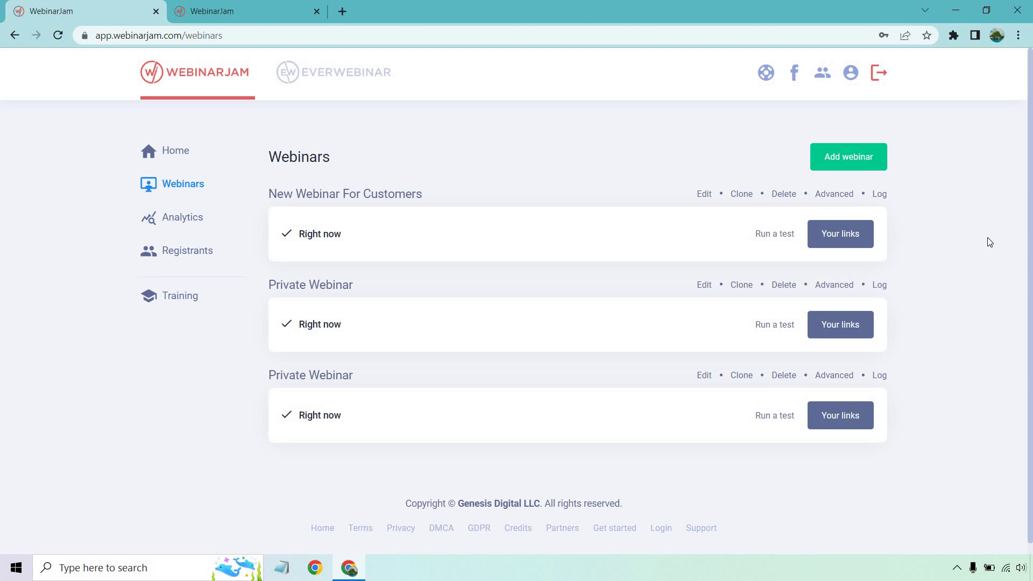
# Add another webinar with Full configuration, scheduled to run Right now.
pyautogui.click(867, 163)
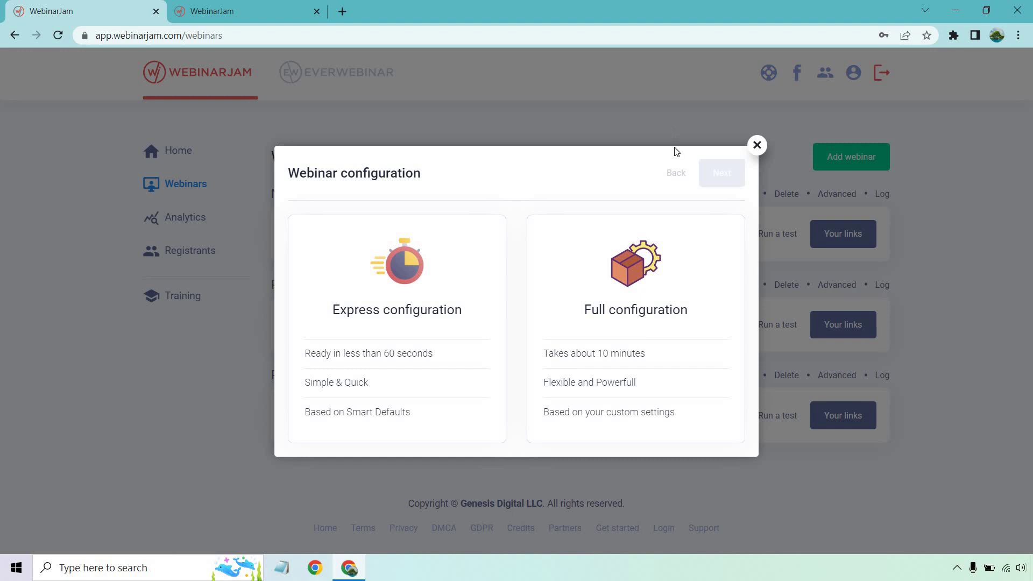
pyautogui.click(704, 228)
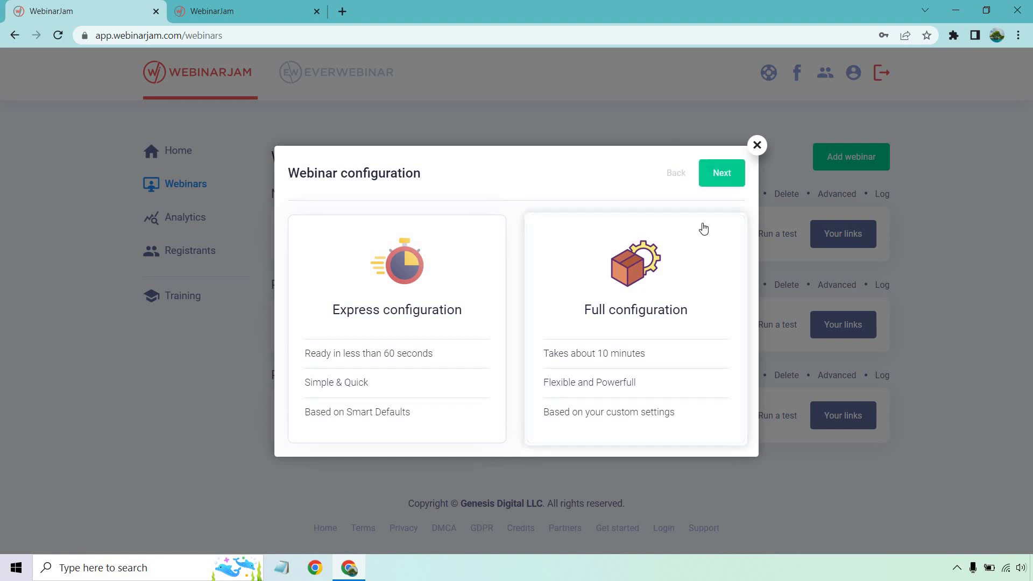
pyautogui.click(724, 173)
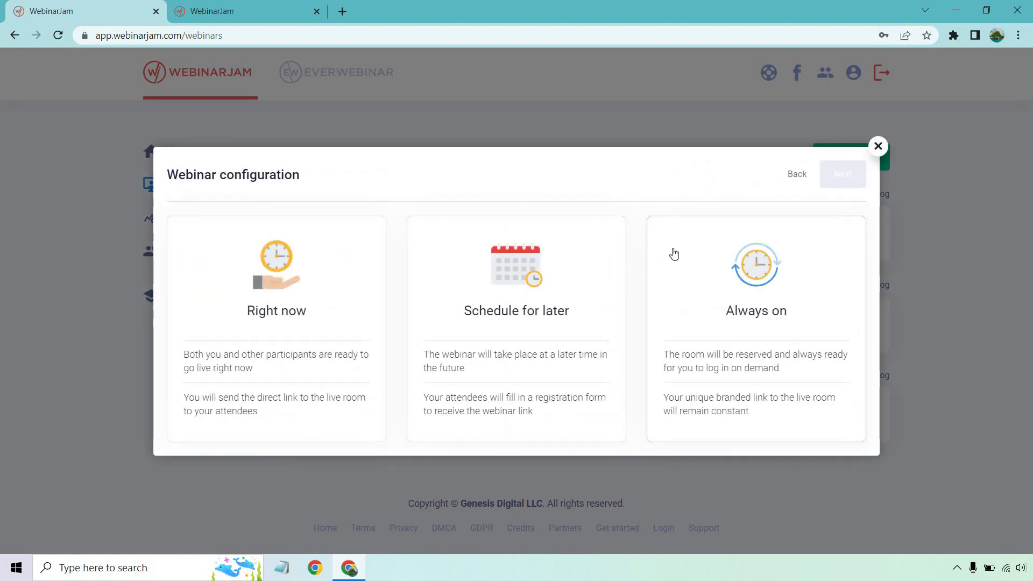
pyautogui.click(257, 302)
pyautogui.click(839, 173)
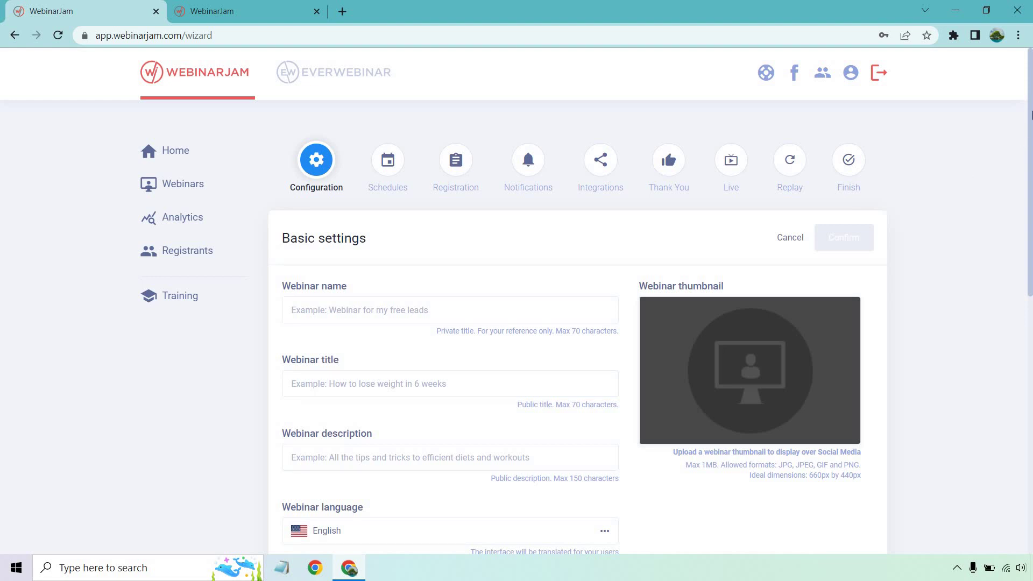
# Review the listing options and confirm basic settings for 'Helpful Webinar'.
pyautogui.scroll(-2, 1027, 142)
pyautogui.scroll(-1, 1030, 145)
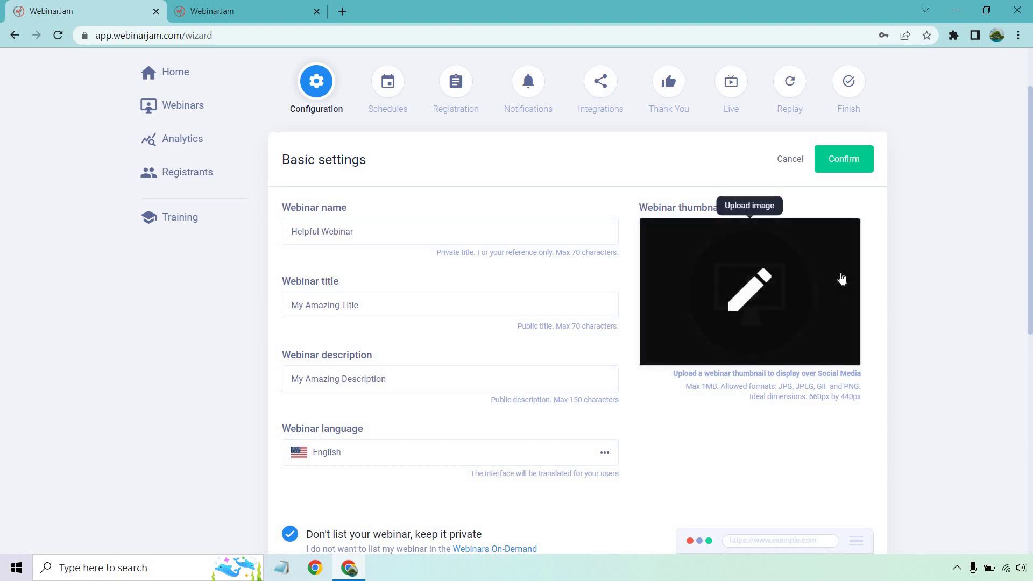
pyautogui.scroll(-3, 961, 209)
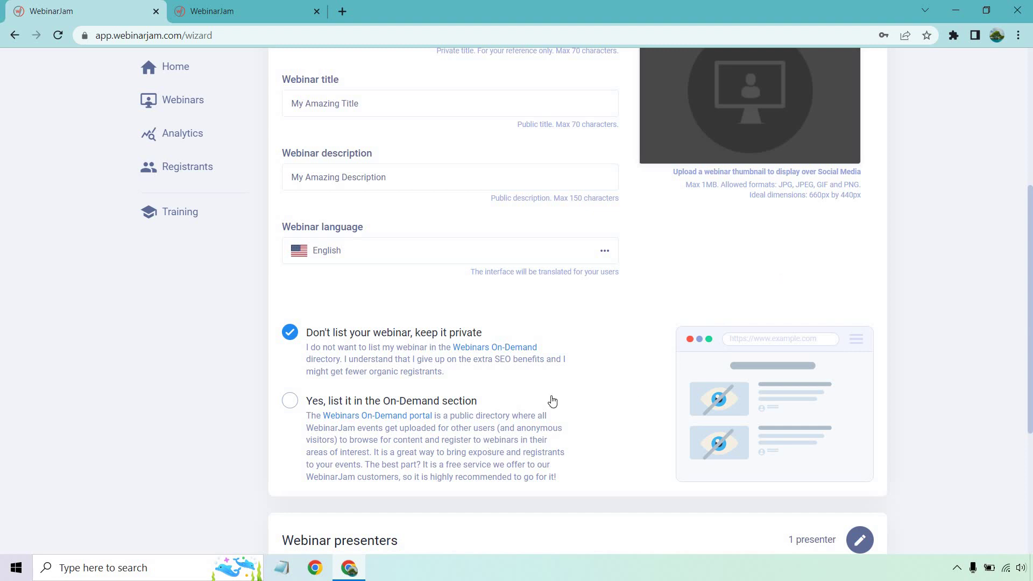
pyautogui.scroll(4, 585, 385)
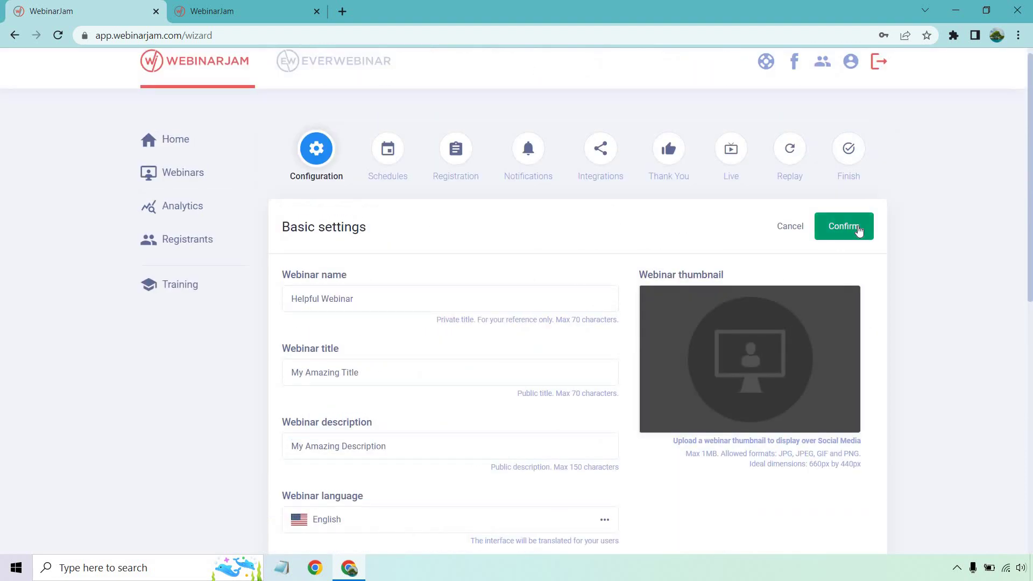
pyautogui.click(859, 230)
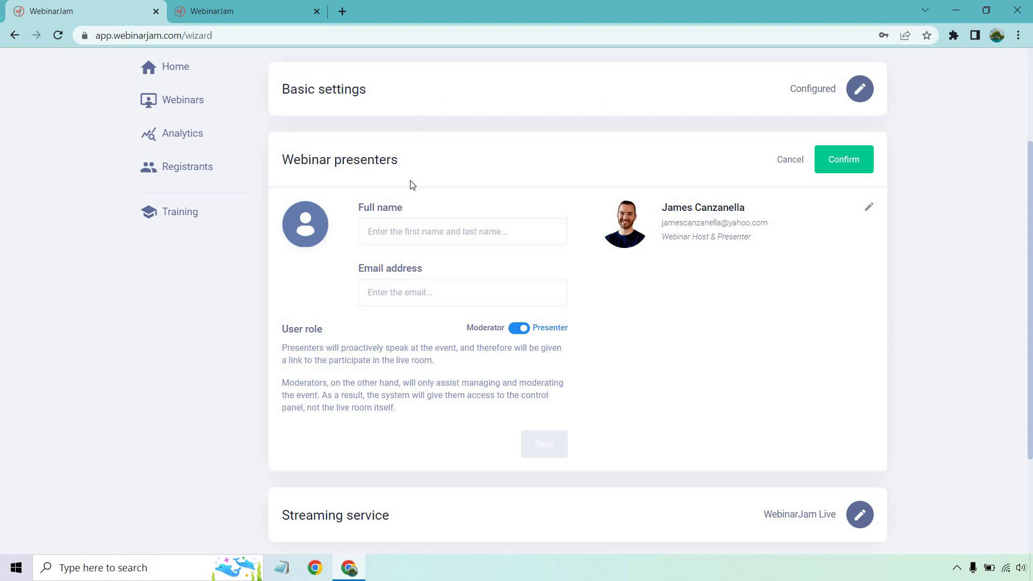
# Confirm one presenter, keep WebinarJam Live as streaming service, and advance to Schedules.
pyautogui.click(853, 161)
pyautogui.click(859, 362)
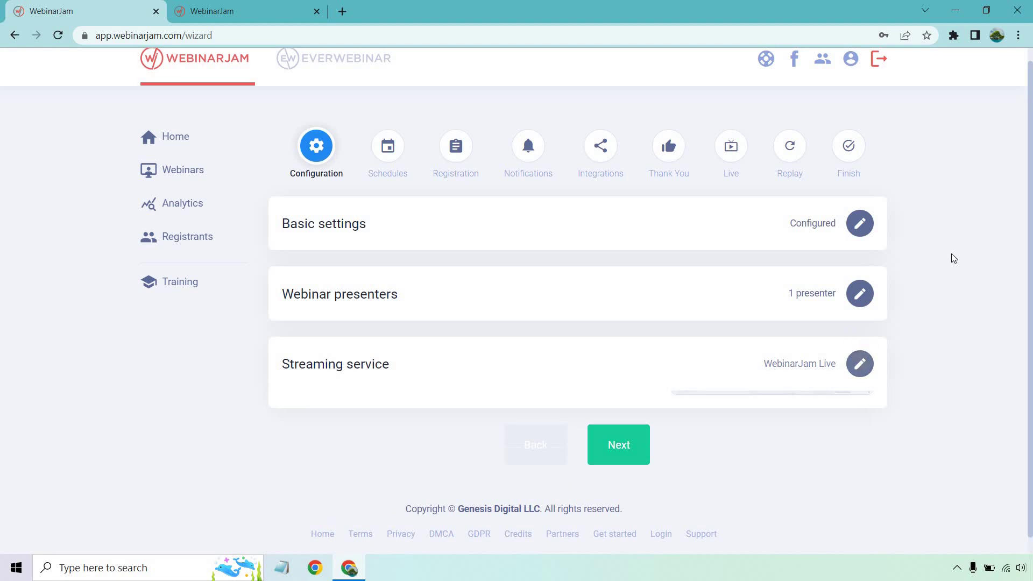
pyautogui.scroll(-3, 979, 253)
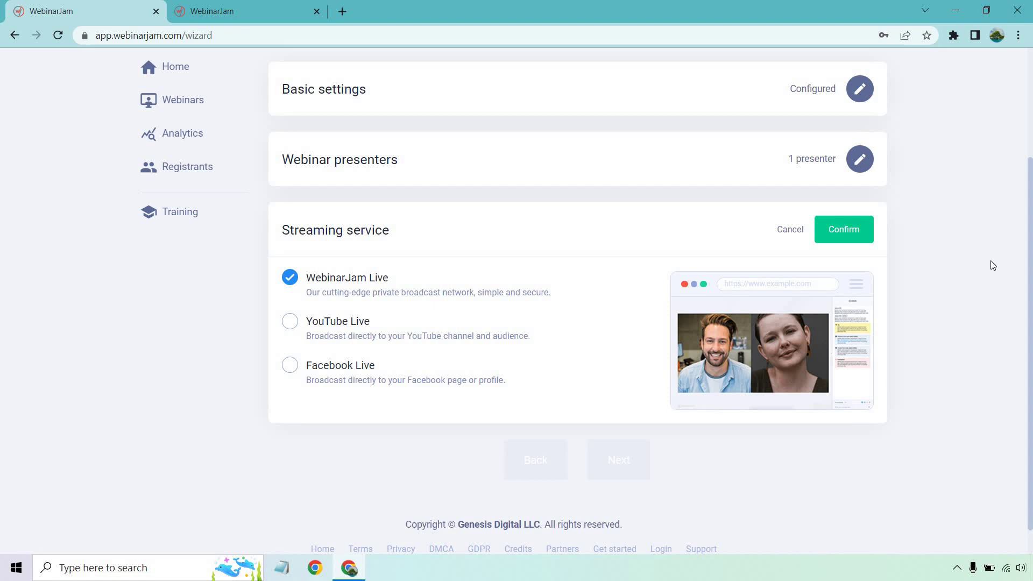
pyautogui.click(865, 229)
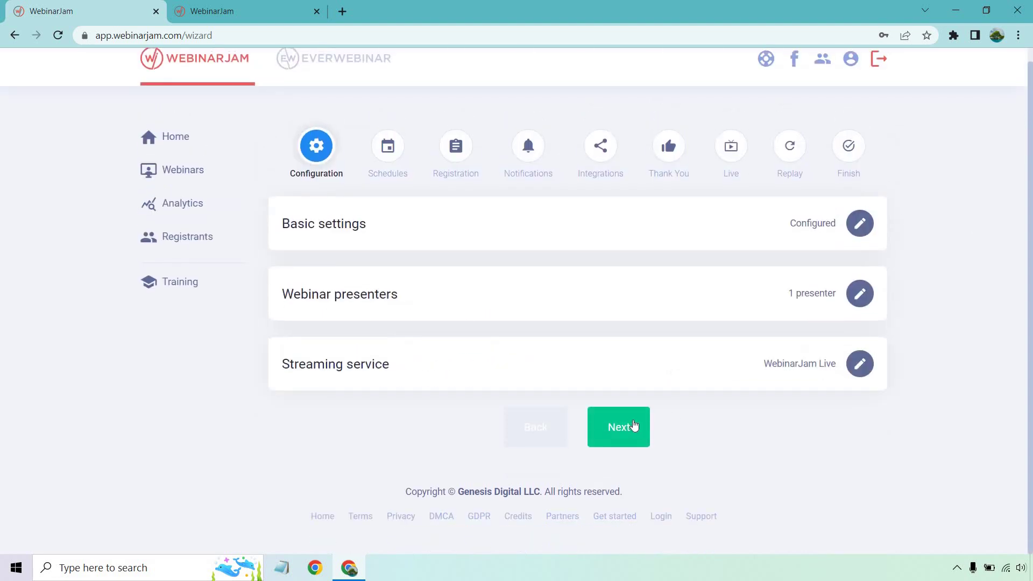
pyautogui.click(633, 428)
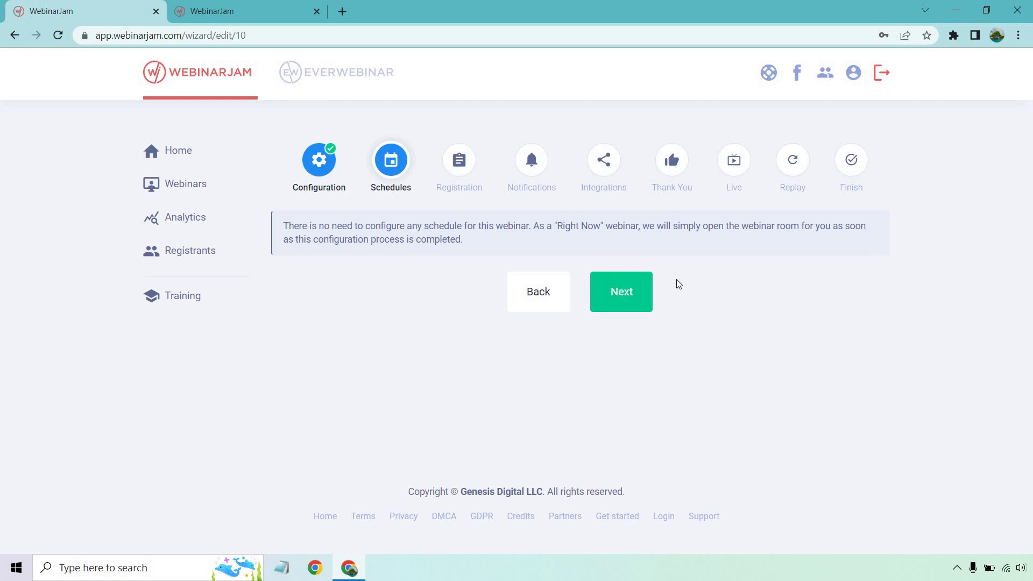
# Skip Schedules, since a Right Now webinar needs none, and advance to Registration.
pyautogui.click(627, 286)
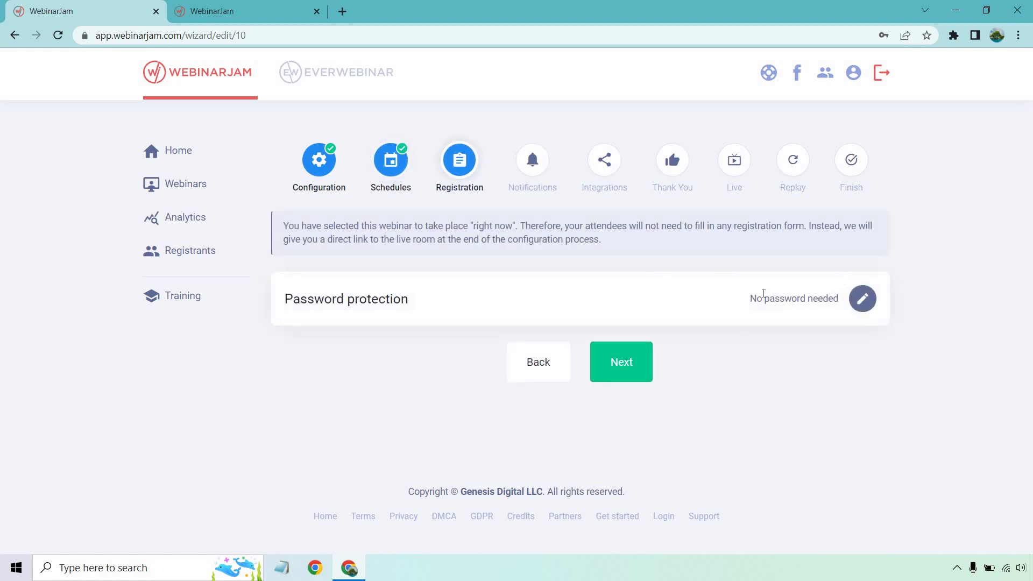
# Pass Registration and Notifications, leaving the email autoresponder not configured.
pyautogui.click(625, 369)
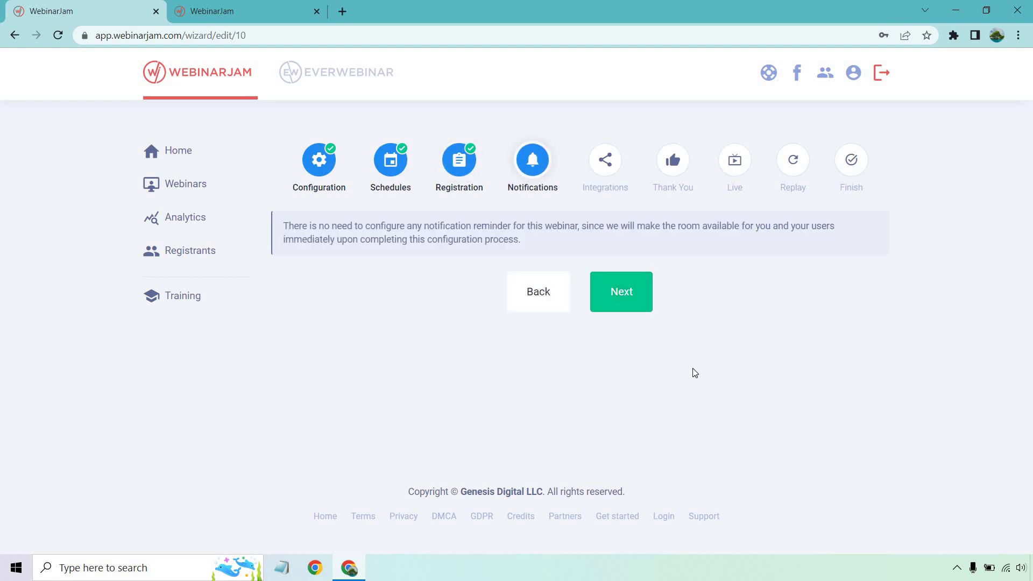
pyautogui.click(629, 291)
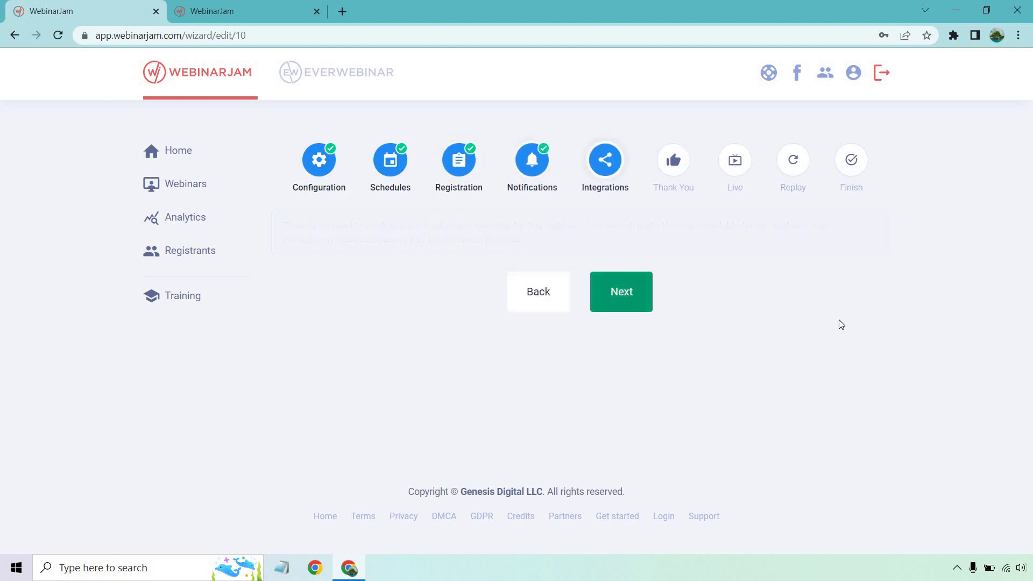
pyautogui.click(863, 237)
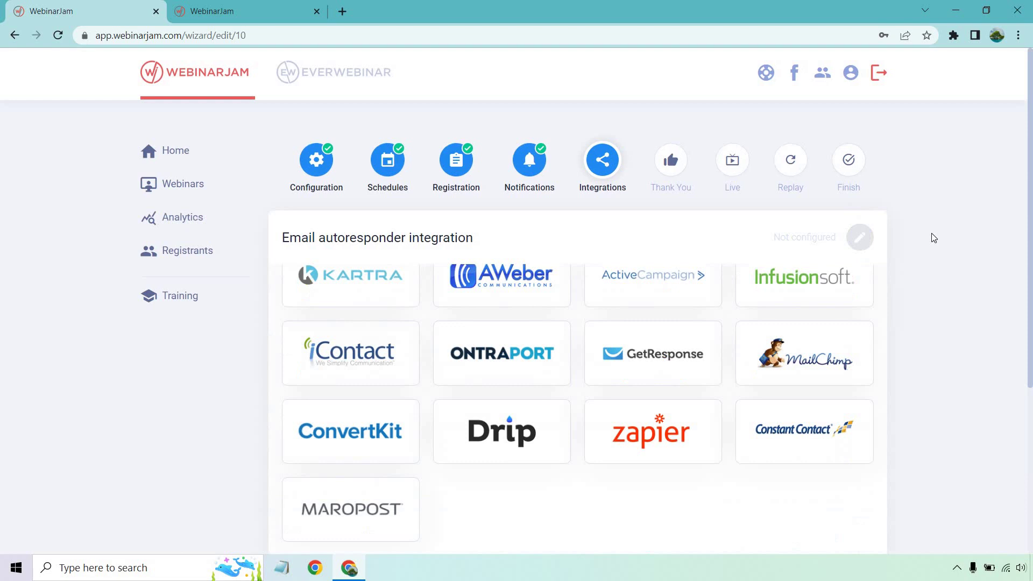
pyautogui.scroll(-1, 933, 238)
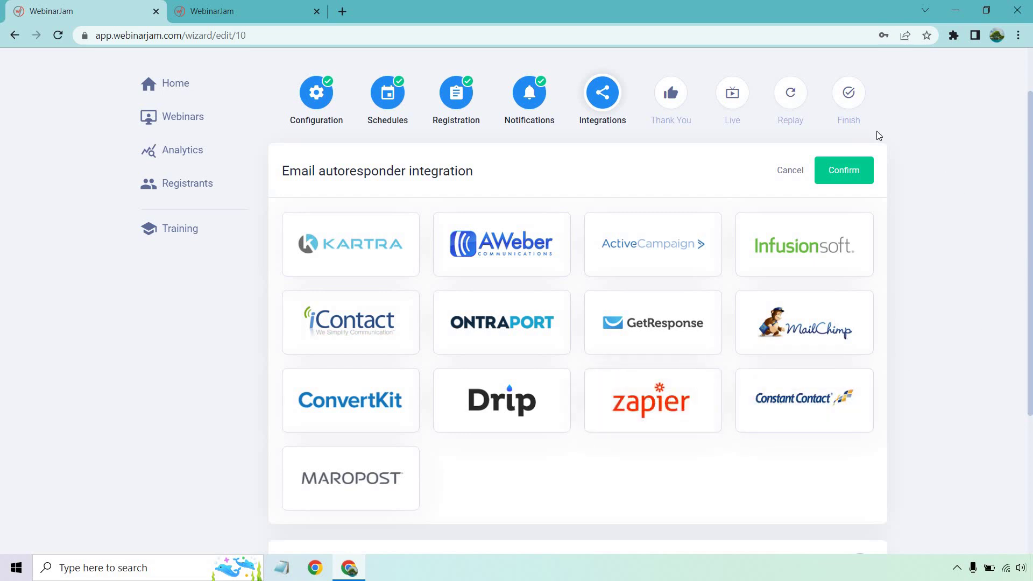
pyautogui.click(844, 186)
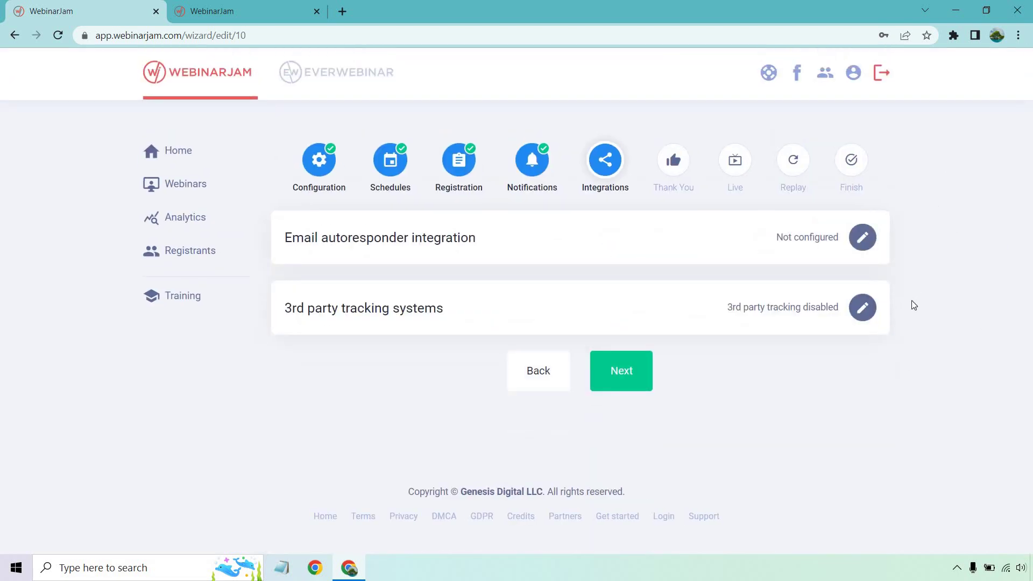
# Keep third-party tracking systems disabled.
pyautogui.click(865, 312)
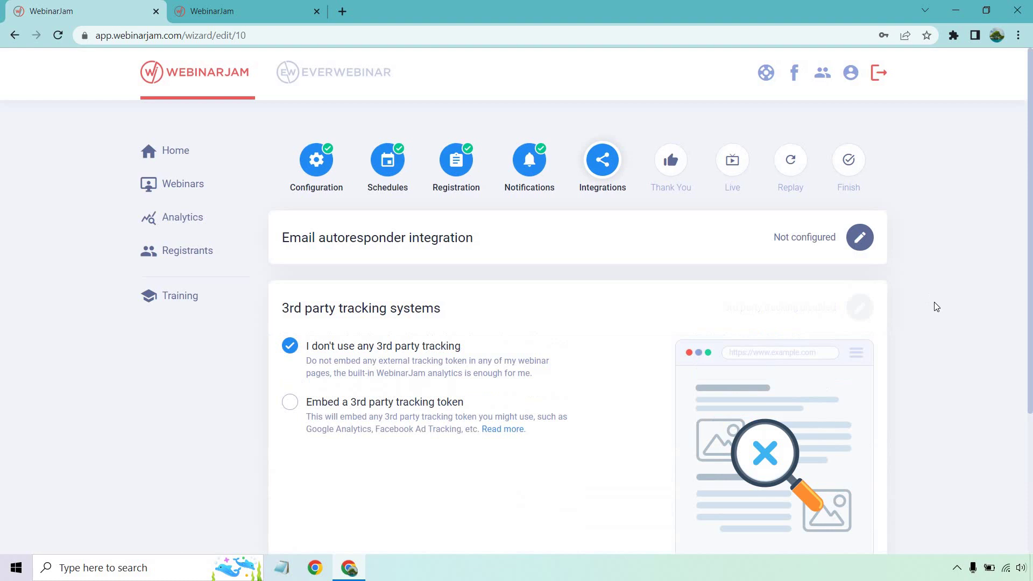
pyautogui.scroll(-1, 934, 305)
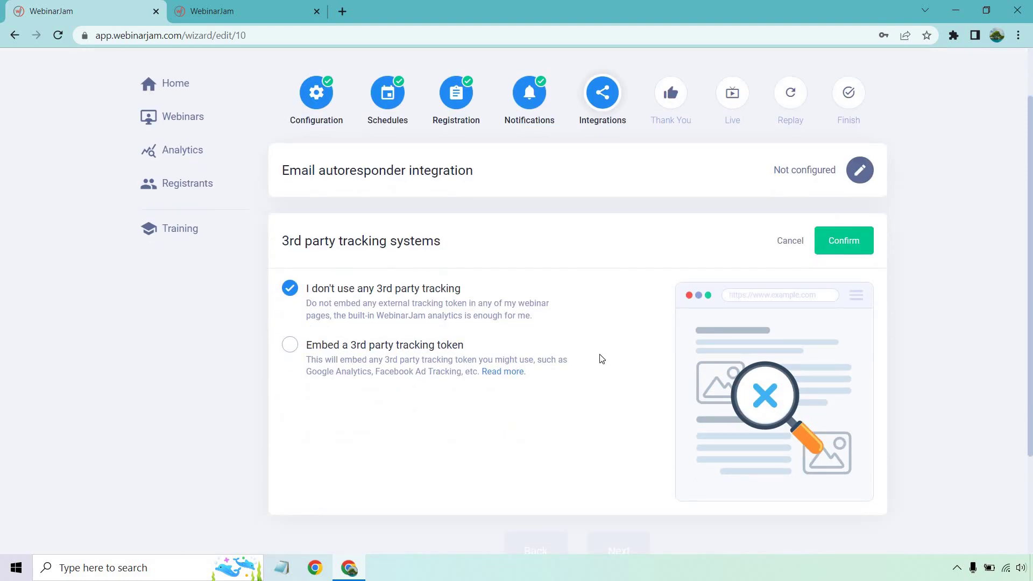
pyautogui.click(857, 243)
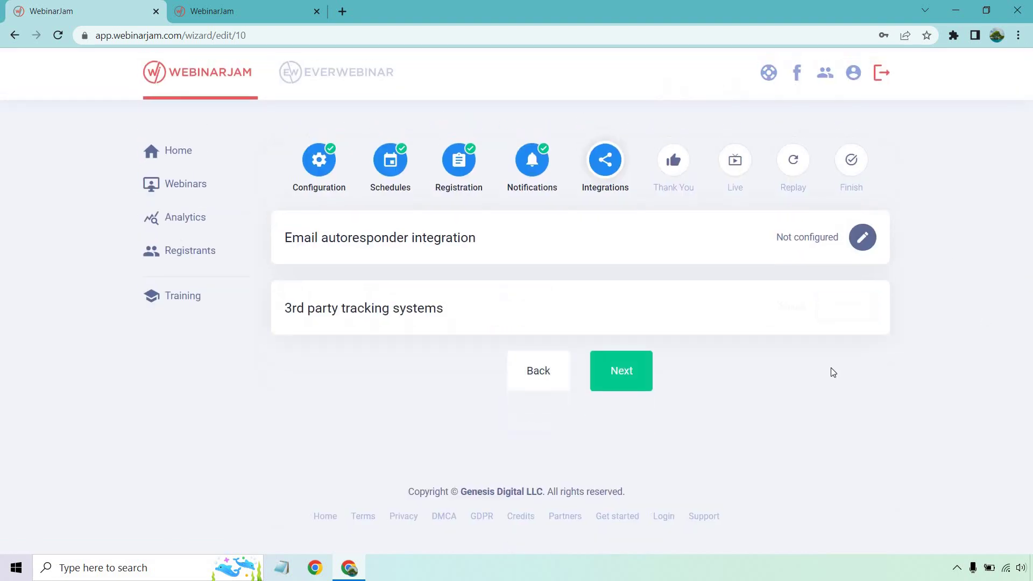
# Advance through Thank You to the Live step and keep autoplay disabled.
pyautogui.click(635, 379)
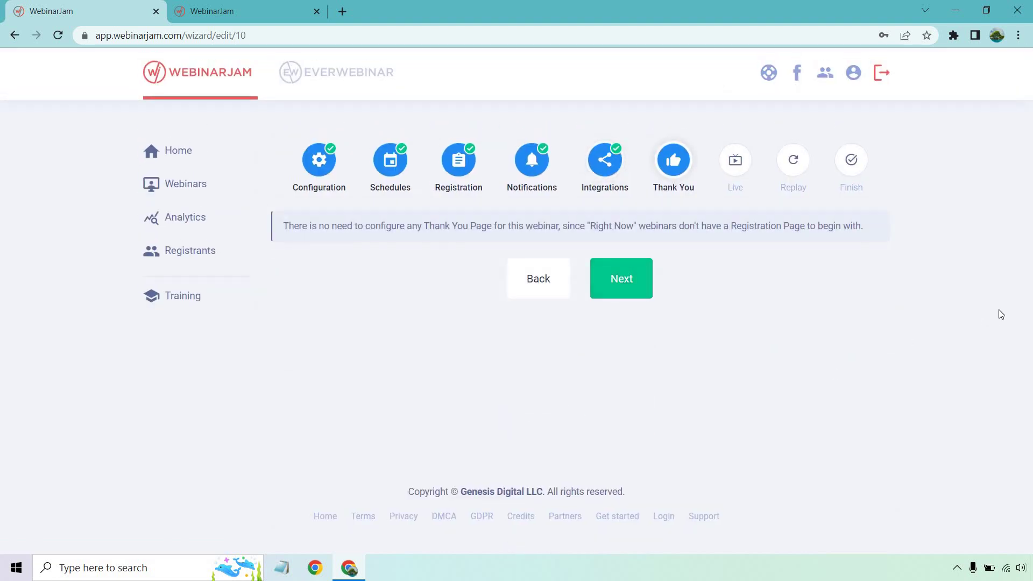
pyautogui.click(634, 279)
pyautogui.scroll(-2, 978, 242)
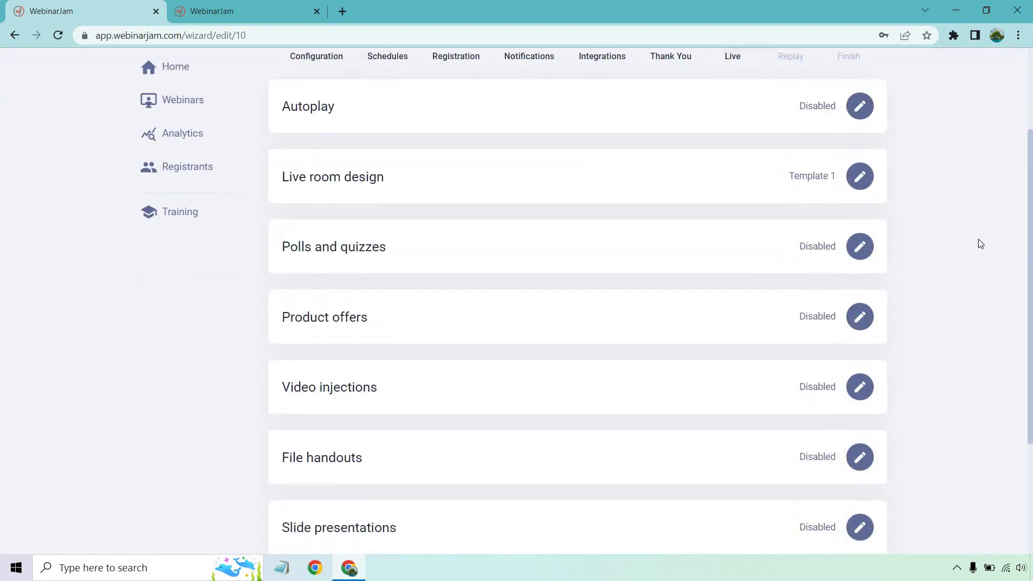
pyautogui.scroll(1, 971, 233)
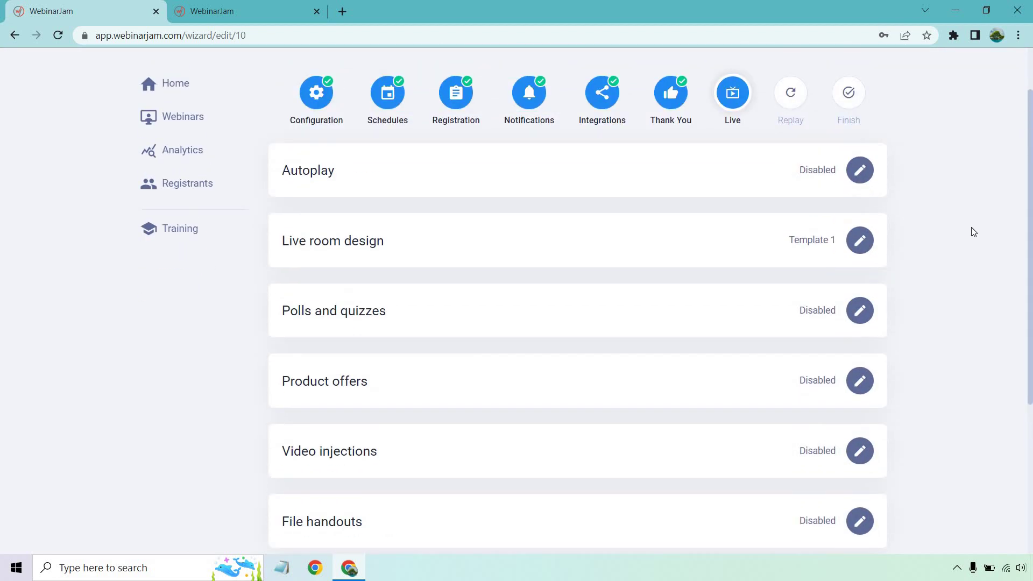
pyautogui.click(860, 171)
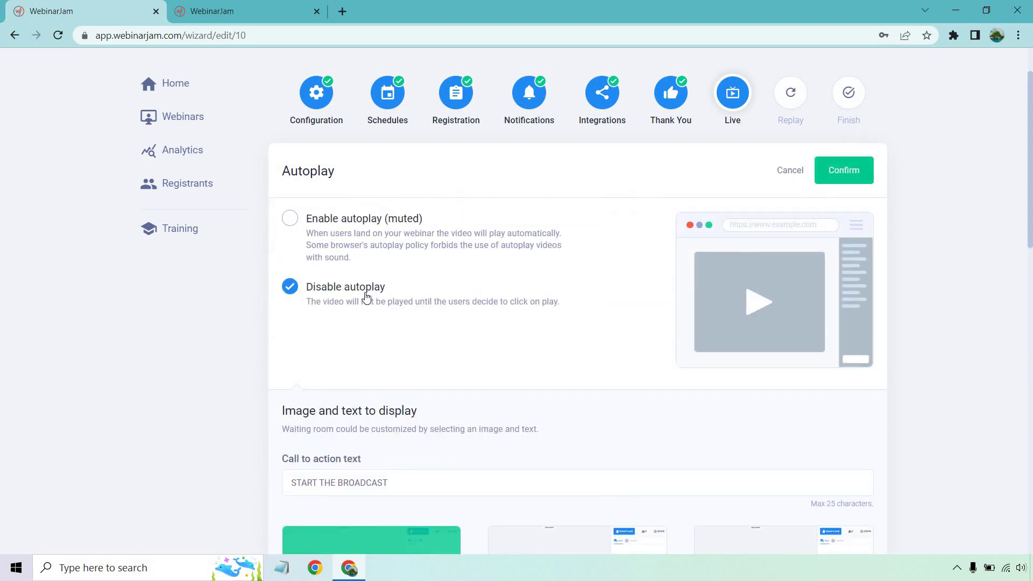
pyautogui.click(858, 171)
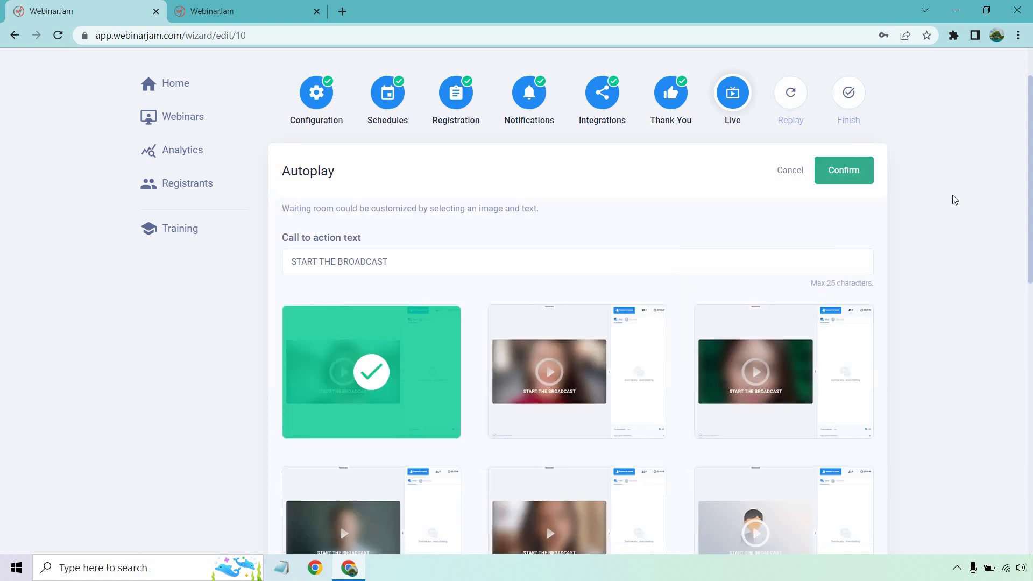
# Save Template 1 as the live room design.
pyautogui.click(871, 243)
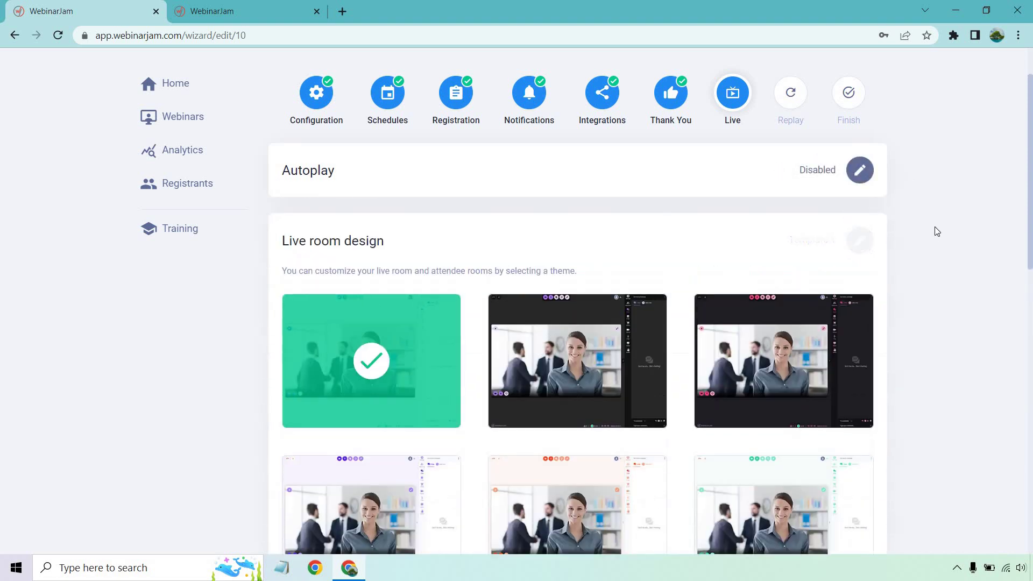
pyautogui.scroll(-5, 936, 216)
pyautogui.scroll(1, 961, 310)
pyautogui.scroll(2, 961, 309)
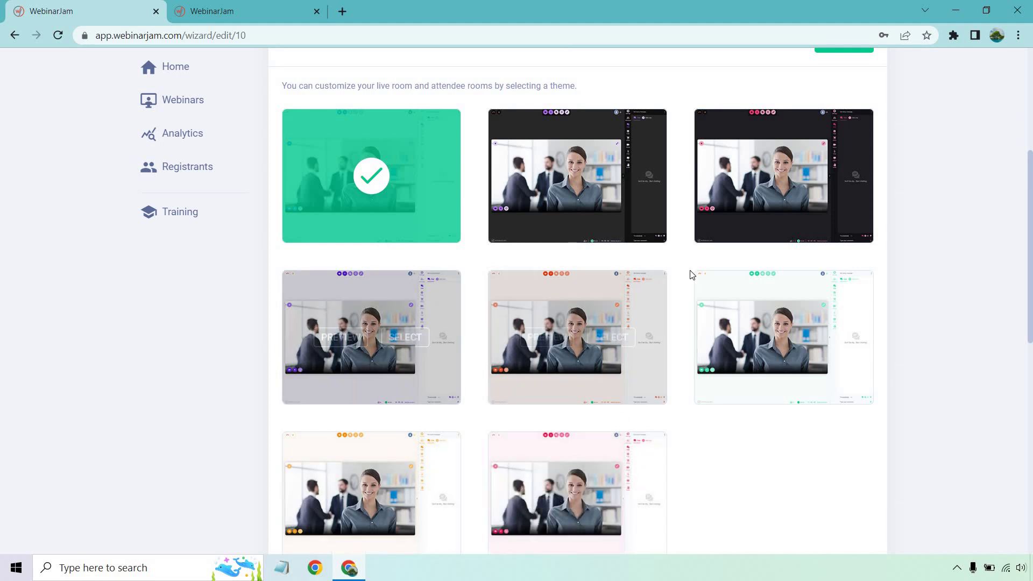
pyautogui.scroll(3, 690, 272)
pyautogui.click(842, 178)
# Confirm polls and quizzes with none added, then open the product offers settings.
pyautogui.click(860, 243)
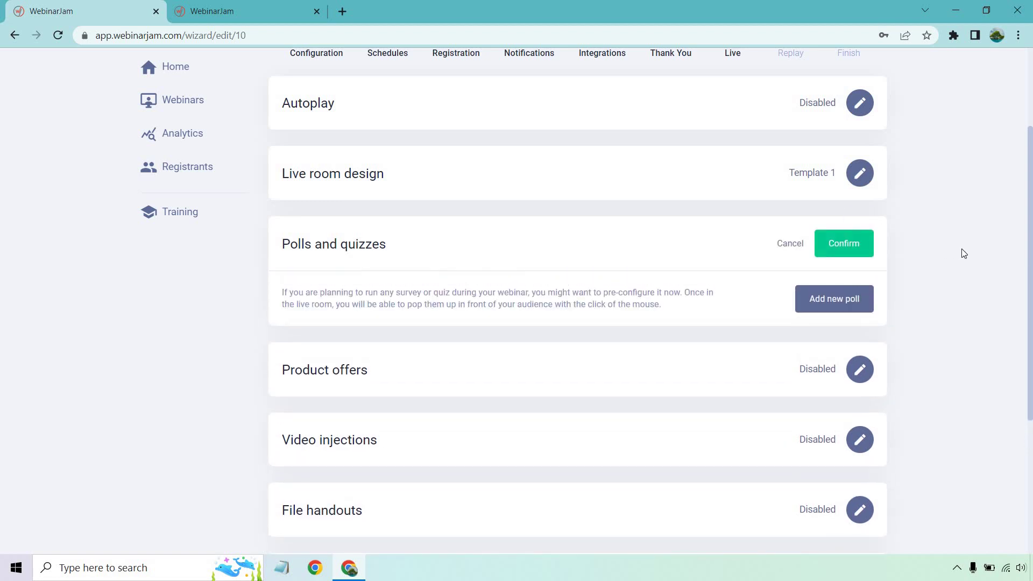
pyautogui.click(837, 249)
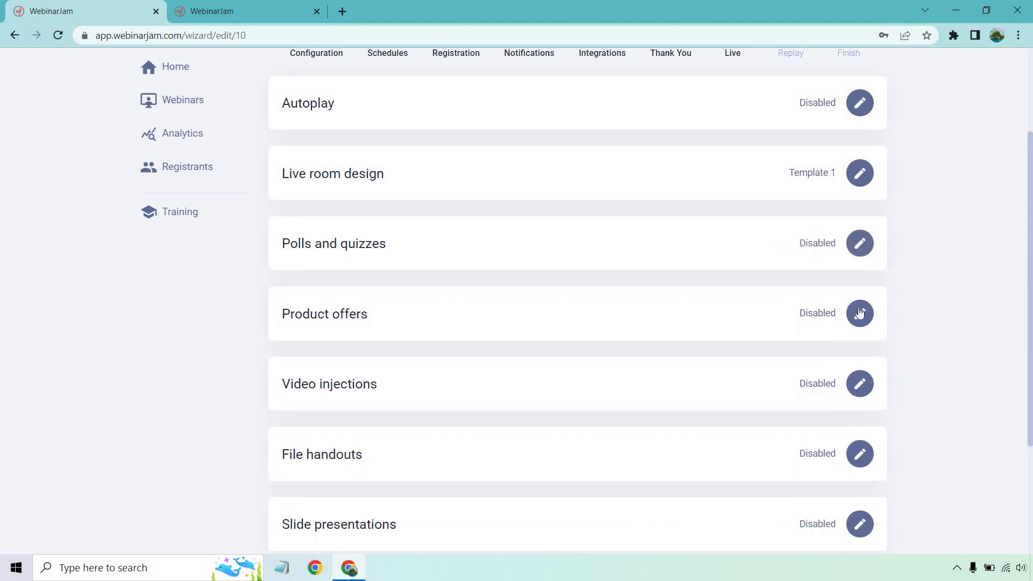
pyautogui.click(860, 313)
pyautogui.scroll(-1, 914, 285)
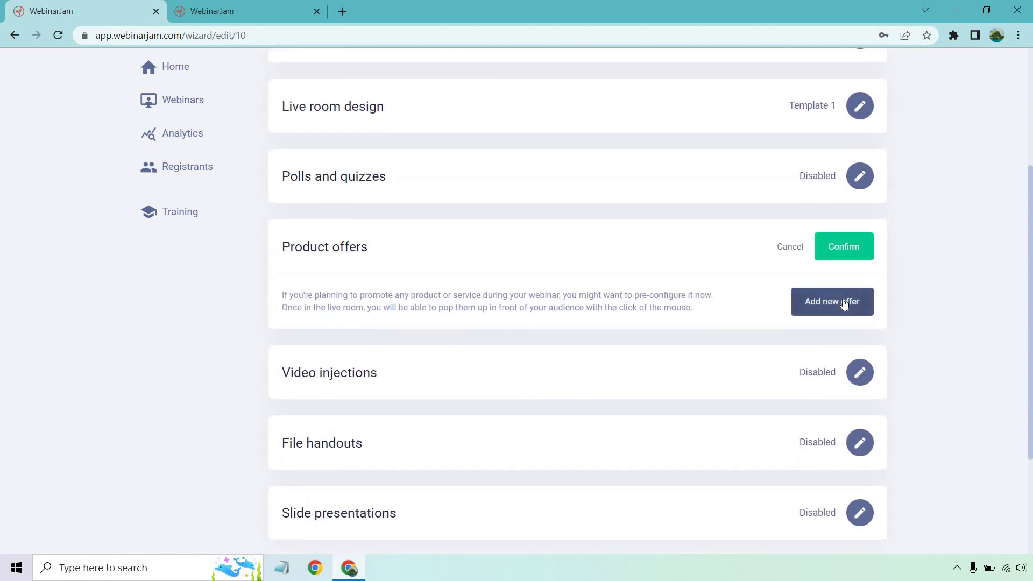
pyautogui.click(844, 303)
pyautogui.scroll(-1, 912, 252)
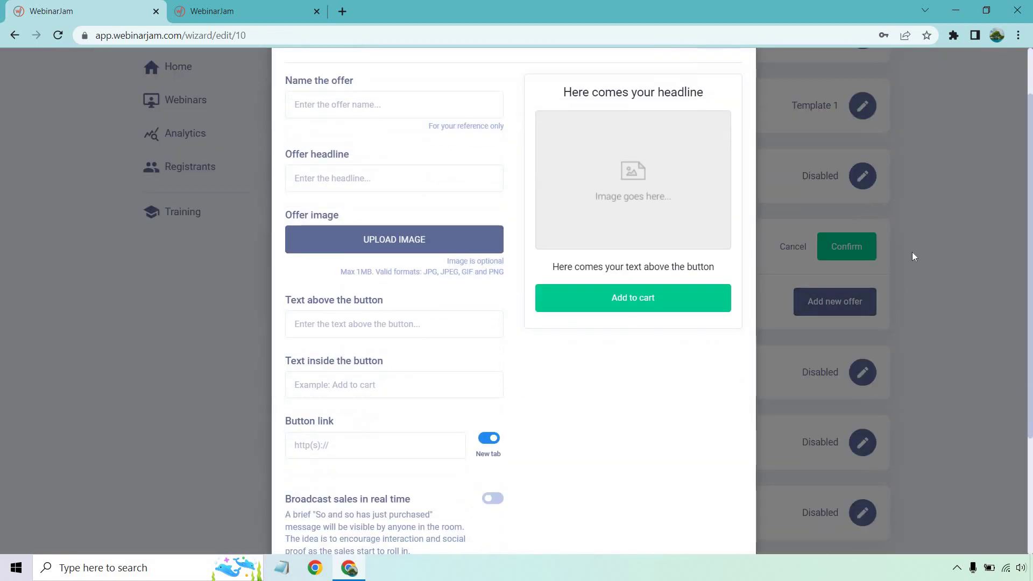
pyautogui.scroll(1, 912, 252)
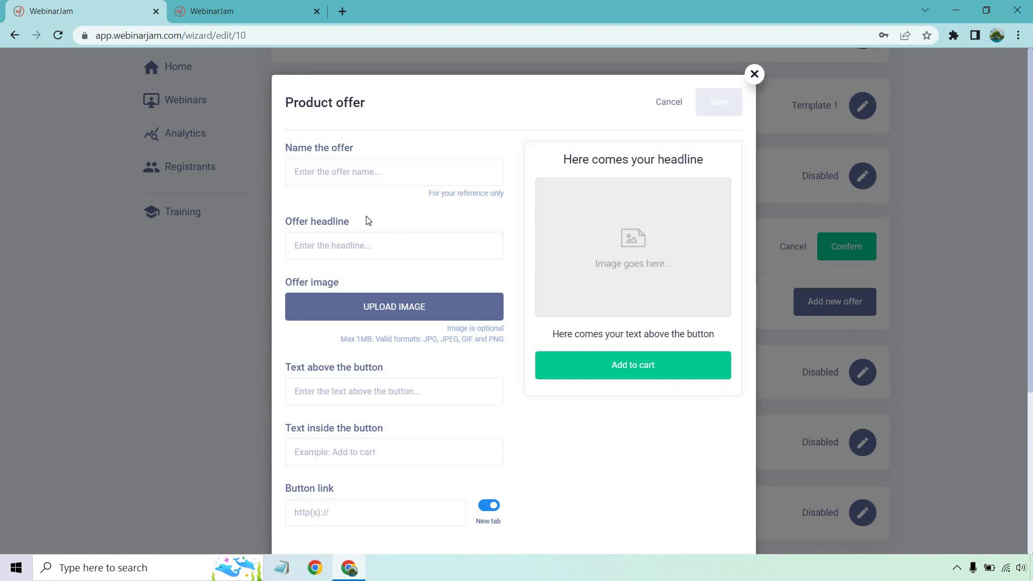
pyautogui.scroll(-1, 438, 317)
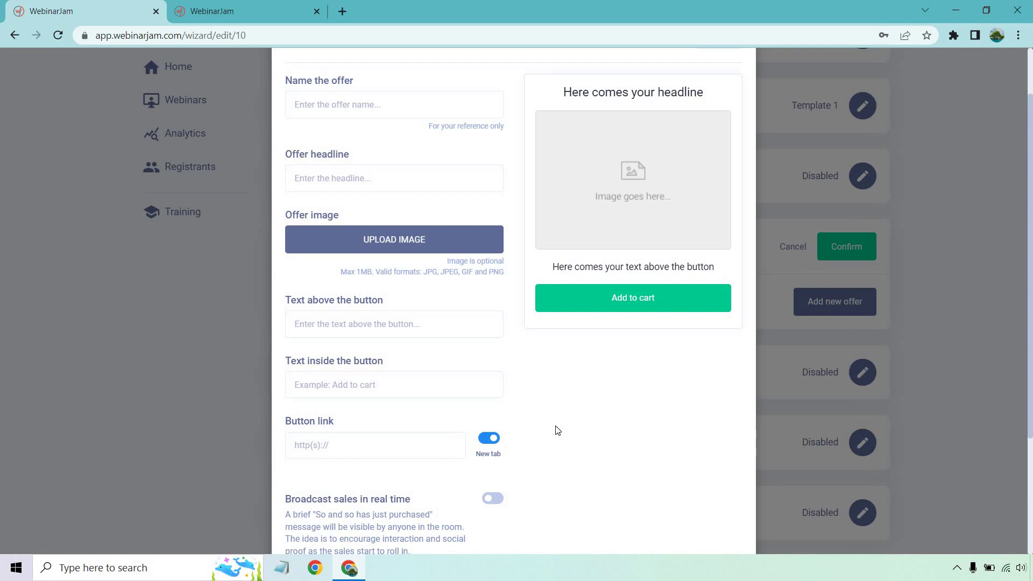
pyautogui.scroll(-3, 589, 358)
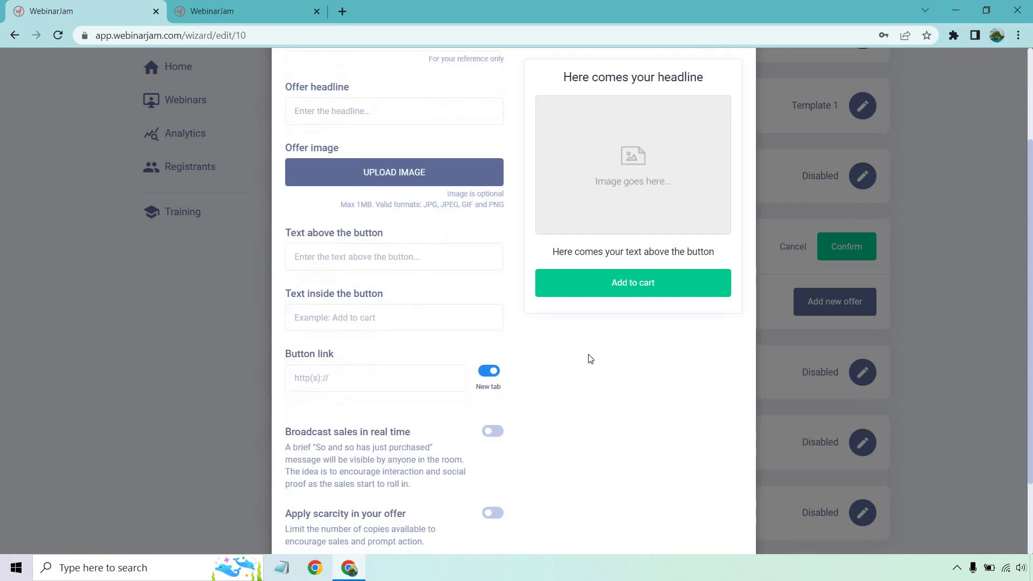
pyautogui.scroll(-1, 594, 356)
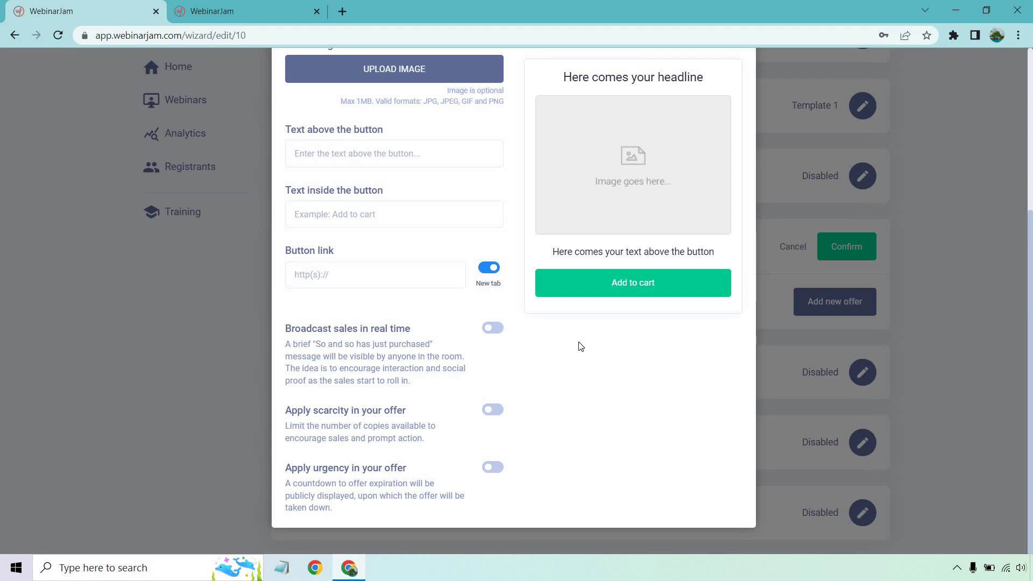
pyautogui.scroll(1, 558, 403)
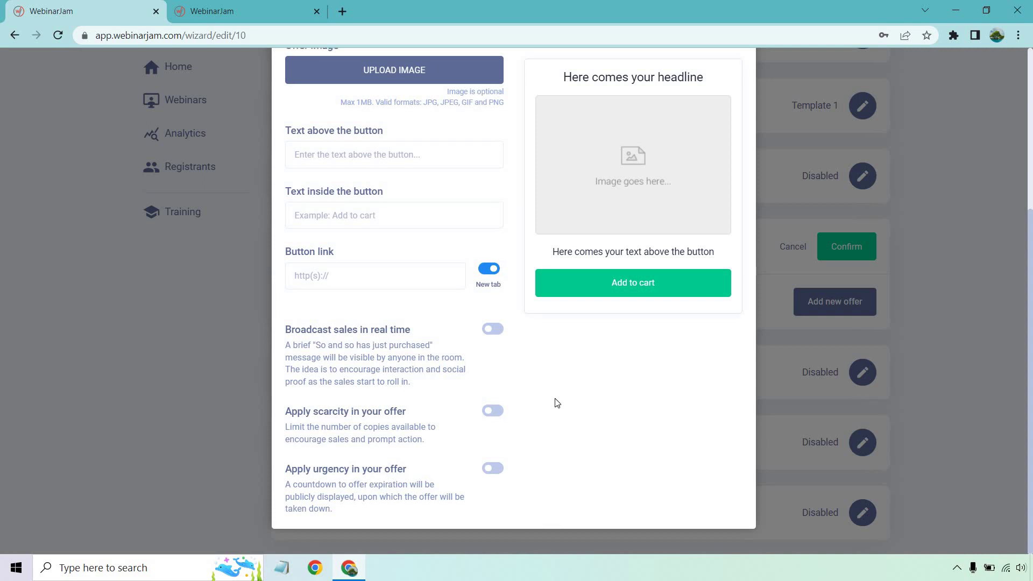
pyautogui.scroll(4, 558, 403)
# Discard the offer form and confirm video injections with none added.
pyautogui.click(754, 76)
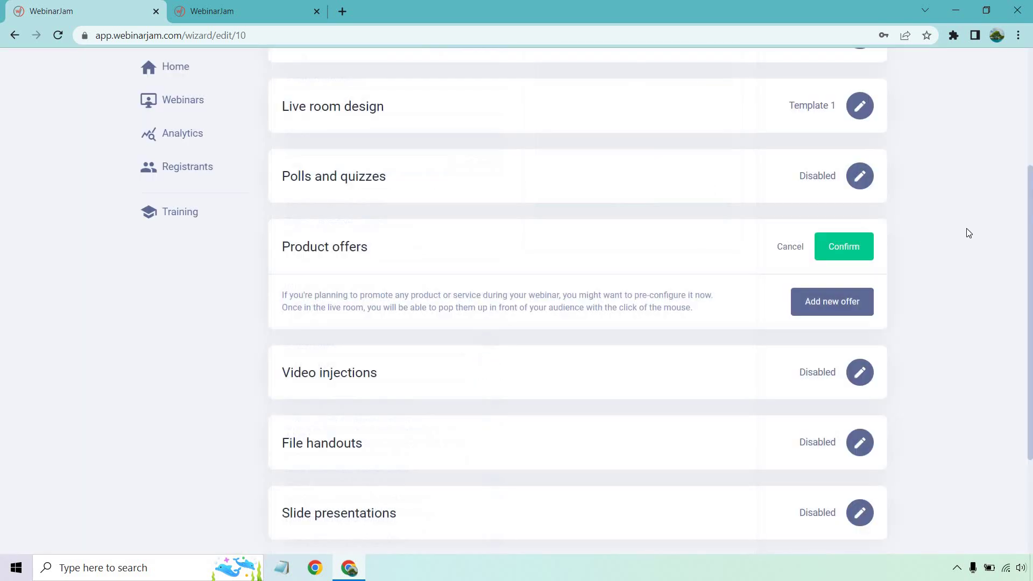
pyautogui.scroll(-3, 967, 232)
pyautogui.click(859, 235)
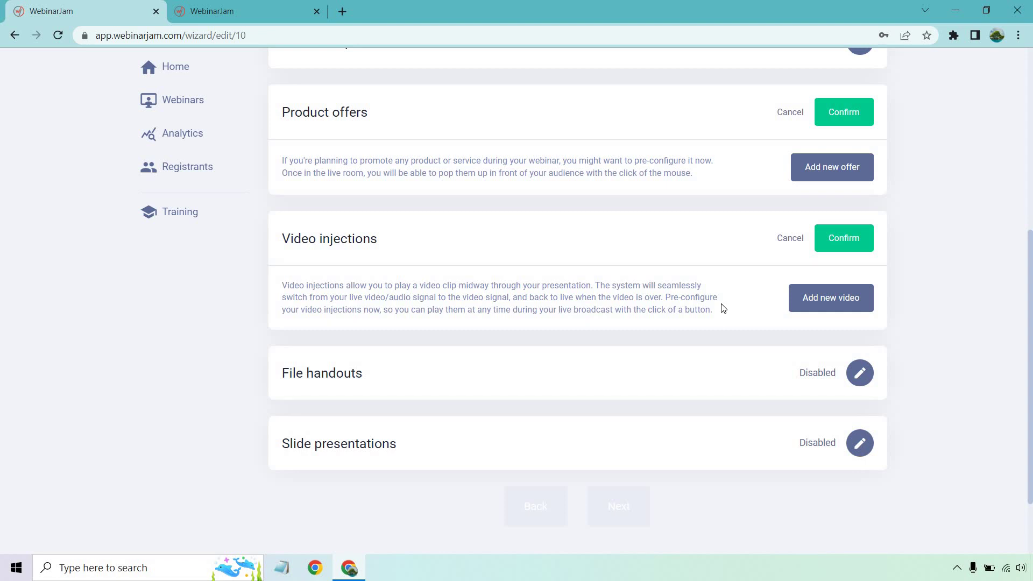
pyautogui.click(855, 237)
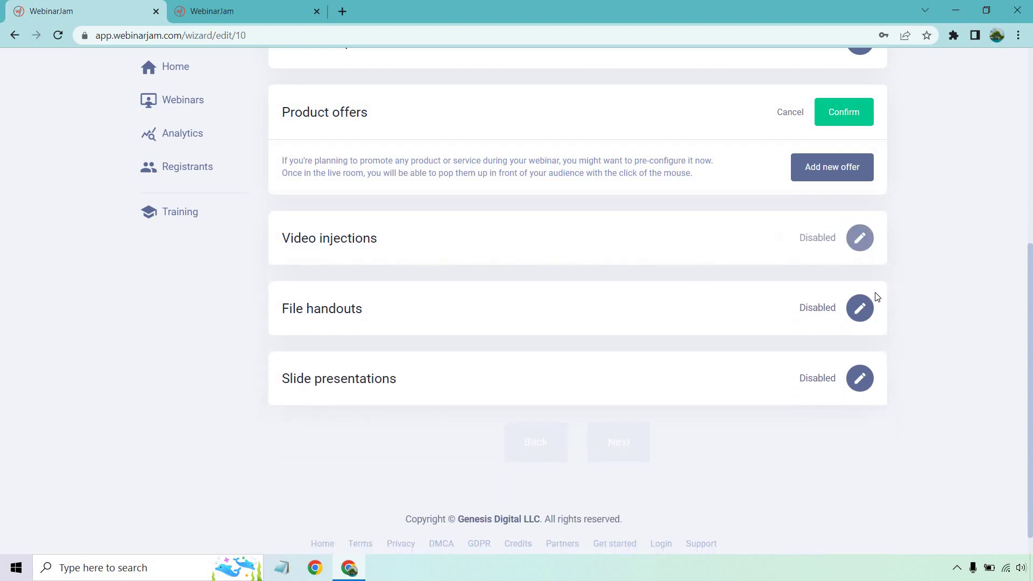
# Confirm file handouts and slide presentations as disabled, adding nothing.
pyautogui.click(860, 308)
pyautogui.scroll(-1, 963, 280)
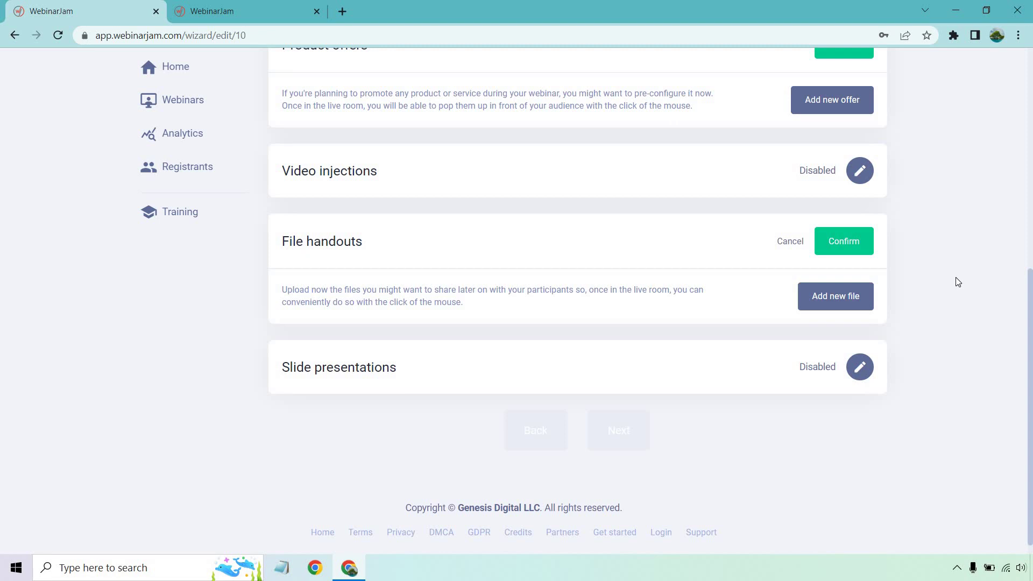
pyautogui.click(850, 249)
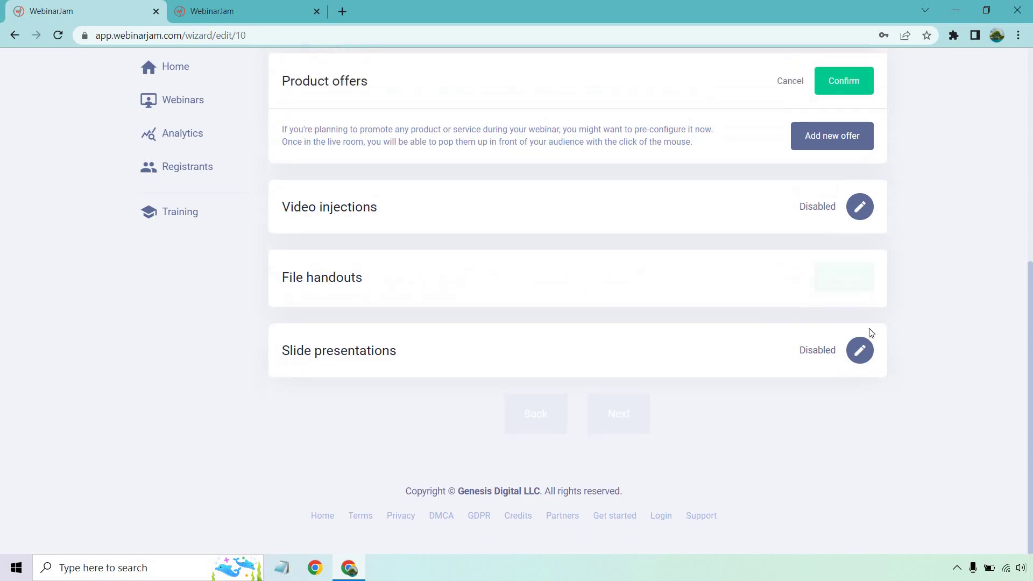
pyautogui.click(859, 350)
pyautogui.scroll(-1, 946, 321)
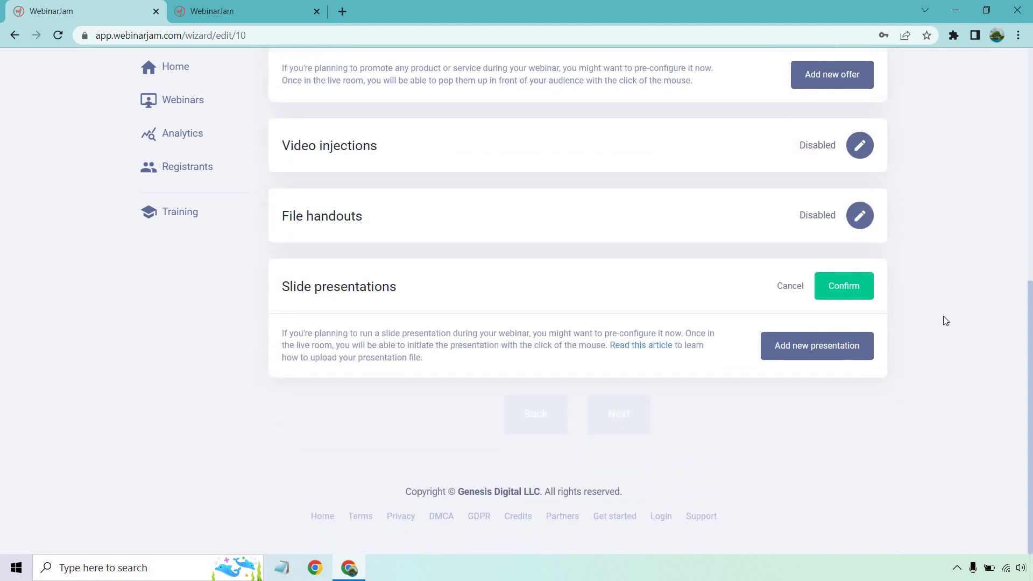
pyautogui.click(861, 293)
# Confirm product offers with none added.
pyautogui.scroll(6, 966, 274)
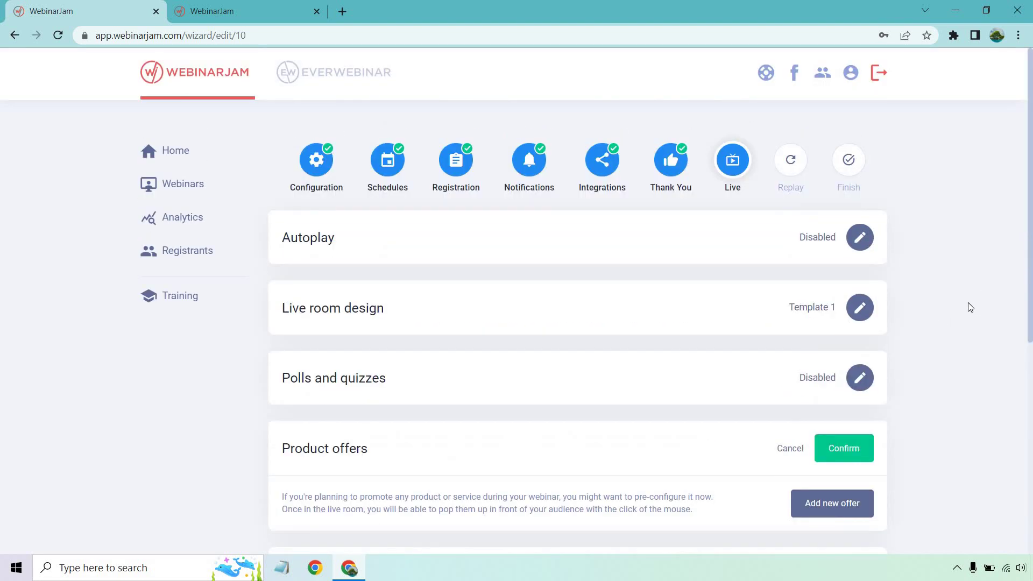
pyautogui.click(850, 454)
pyautogui.scroll(-5, 940, 354)
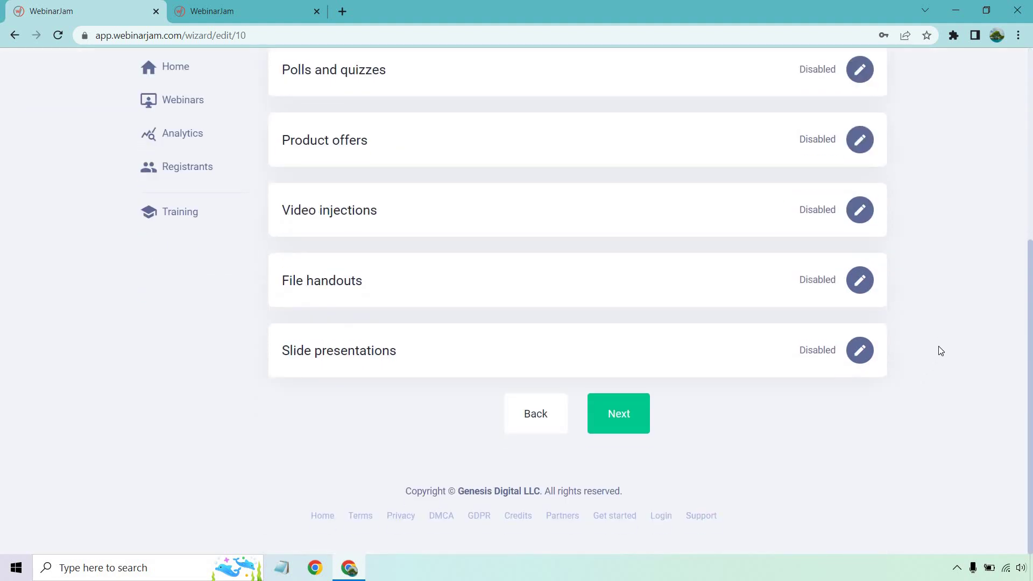
pyautogui.scroll(1, 798, 429)
# Keep replay recording access at 'No, do not allow access' and finish the wizard.
pyautogui.click(622, 480)
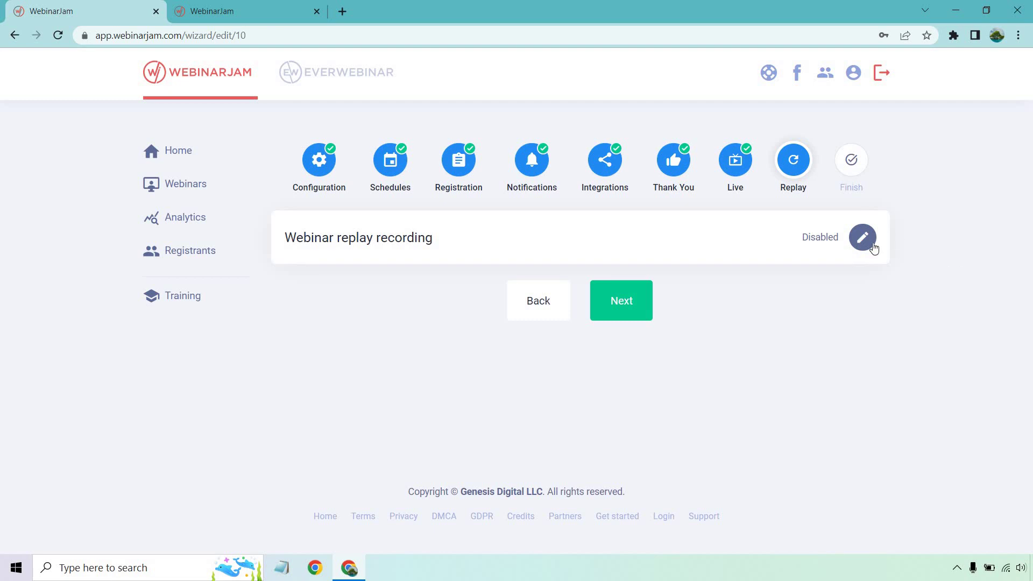
pyautogui.click(864, 239)
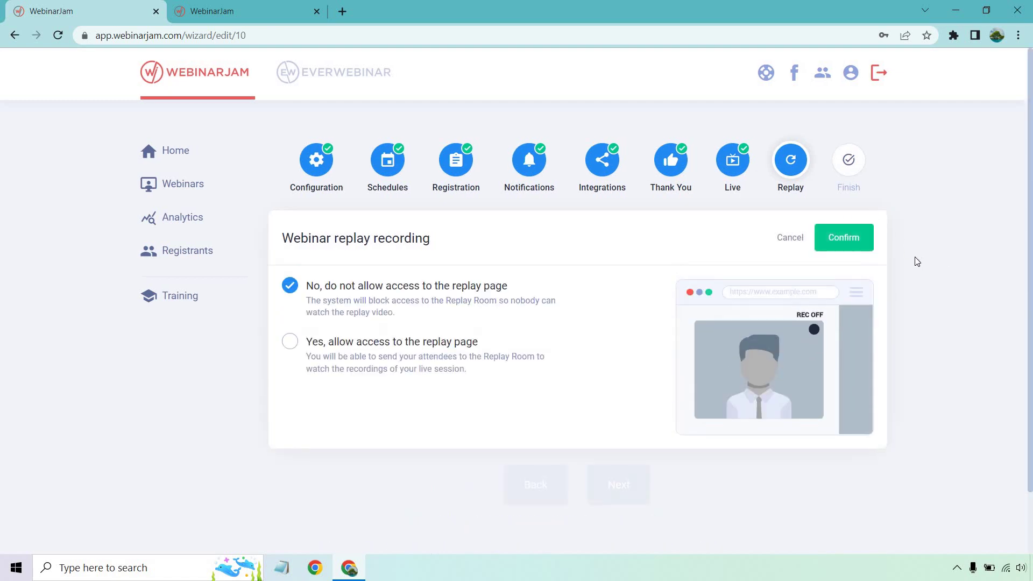
pyautogui.click(849, 238)
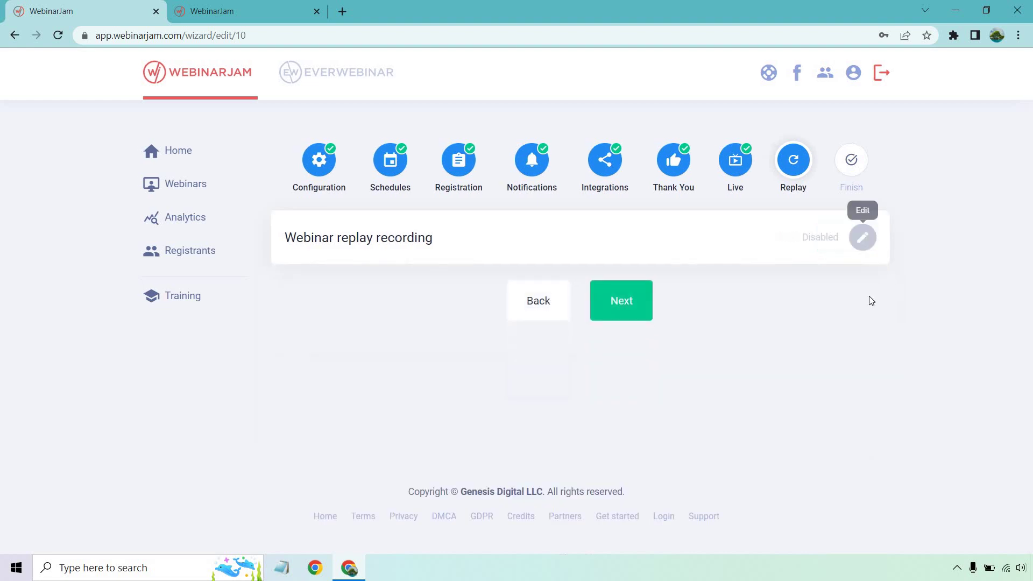
pyautogui.click(640, 315)
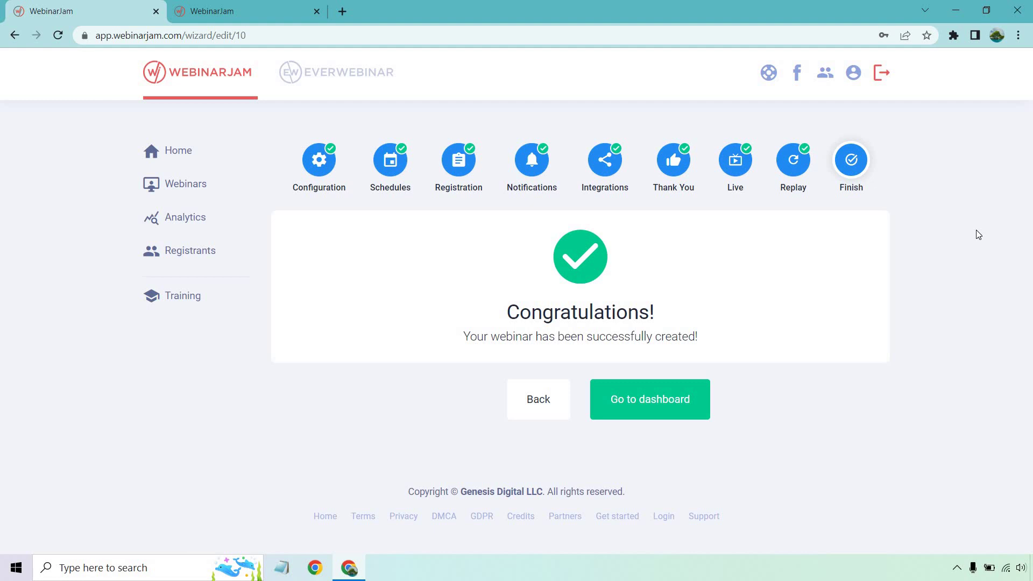
# From the WebinarJam home page tab, go to the Get Started plans and pricing page.
pyautogui.click(241, 9)
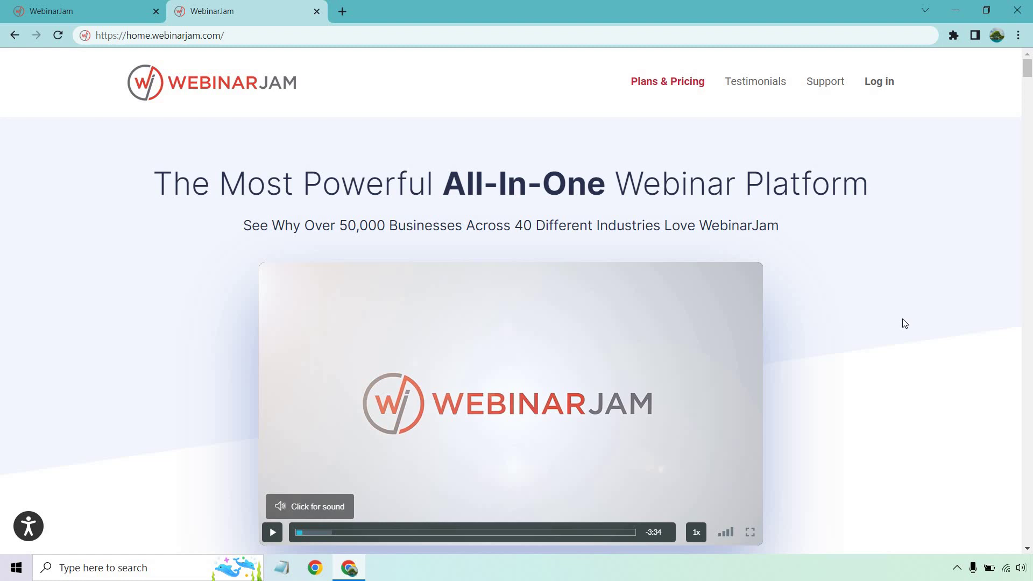
pyautogui.scroll(-3, 885, 266)
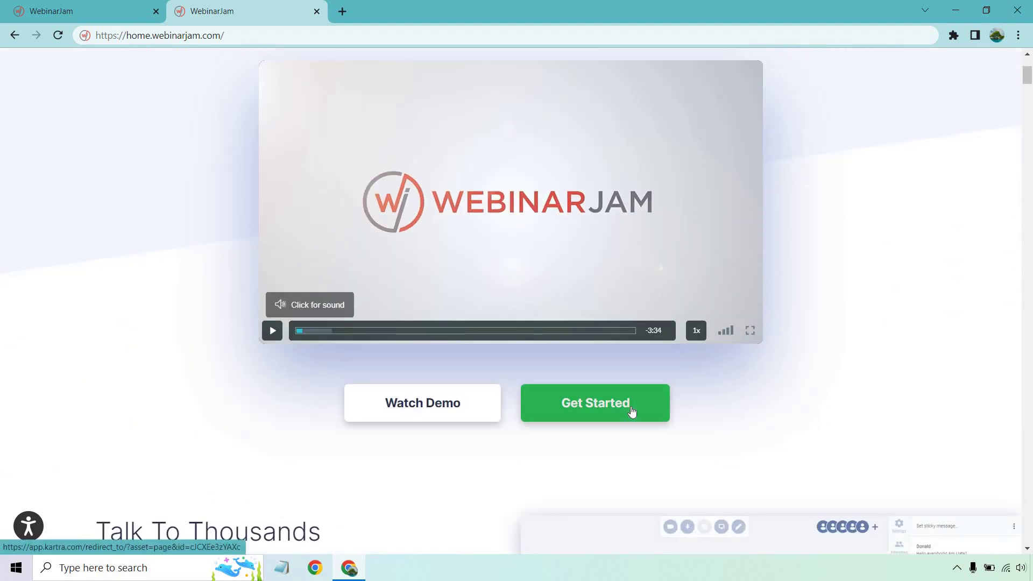
pyautogui.click(631, 411)
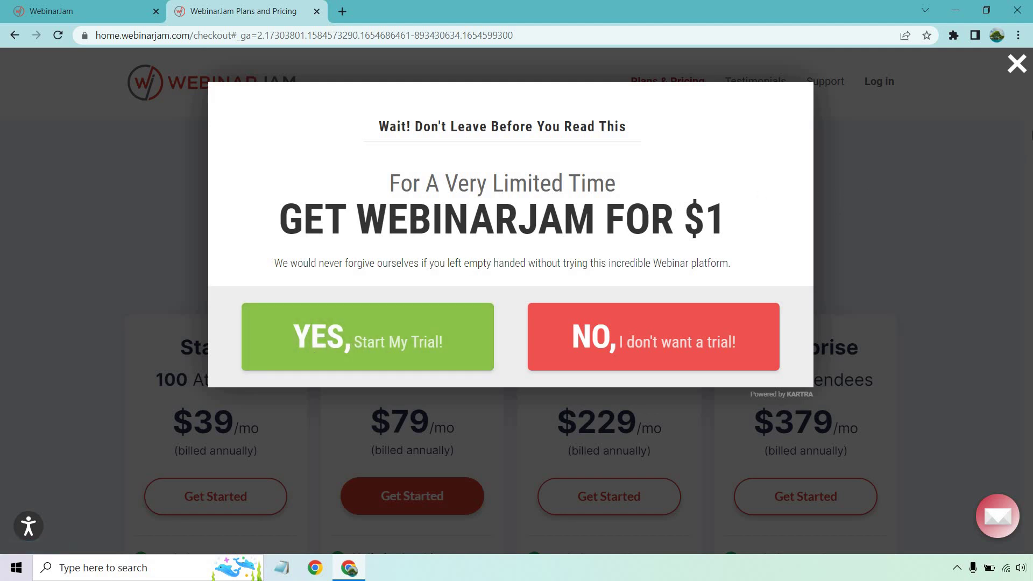
# Dismiss the $1 trial popup and review the Starter, Basic, Professional and Enterprise plans.
pyautogui.click(1017, 64)
pyautogui.scroll(-1, 981, 218)
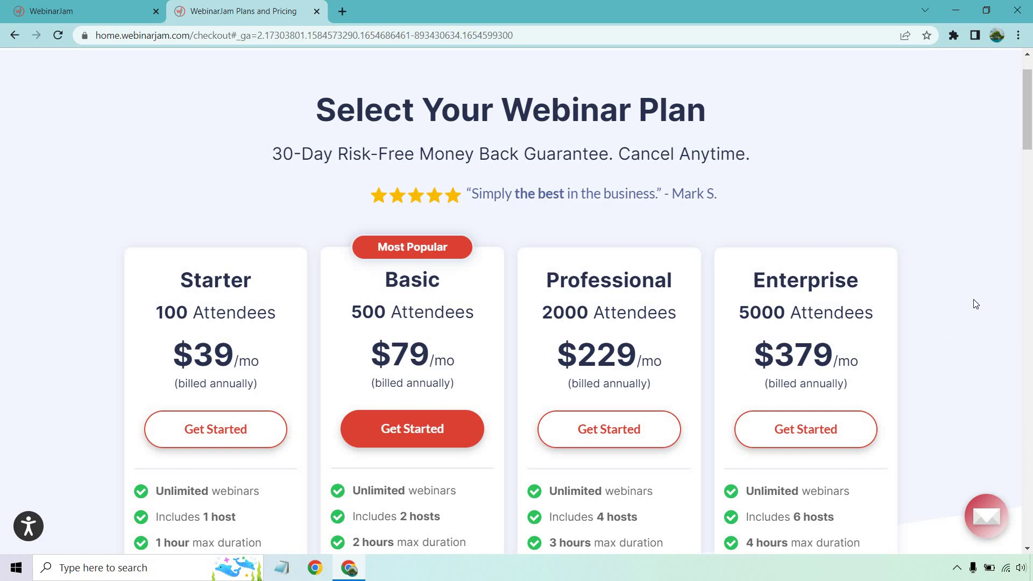
pyautogui.scroll(-1, 975, 301)
pyautogui.moveTo(1030, 145); pyautogui.dragTo(1031, 141)
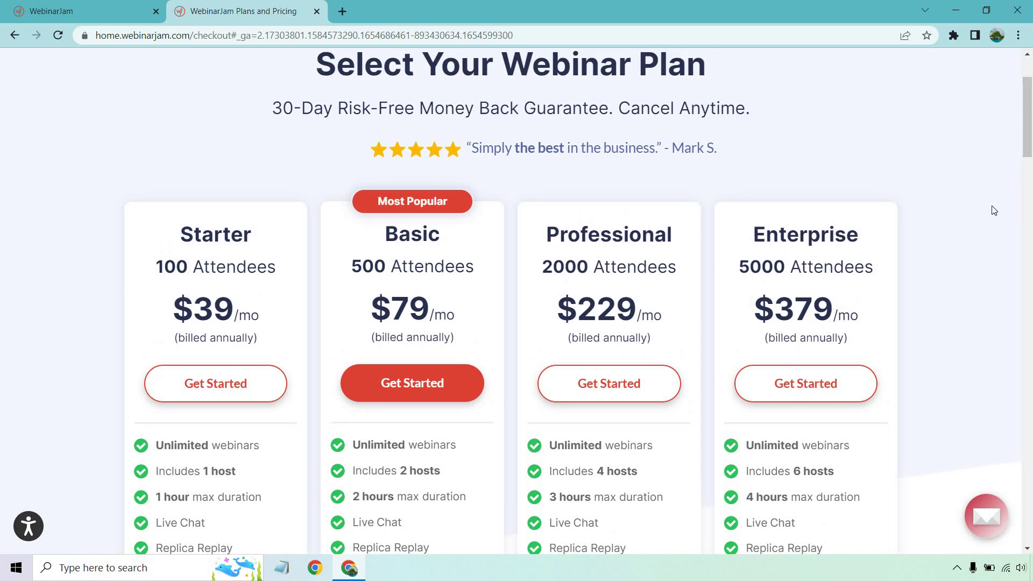